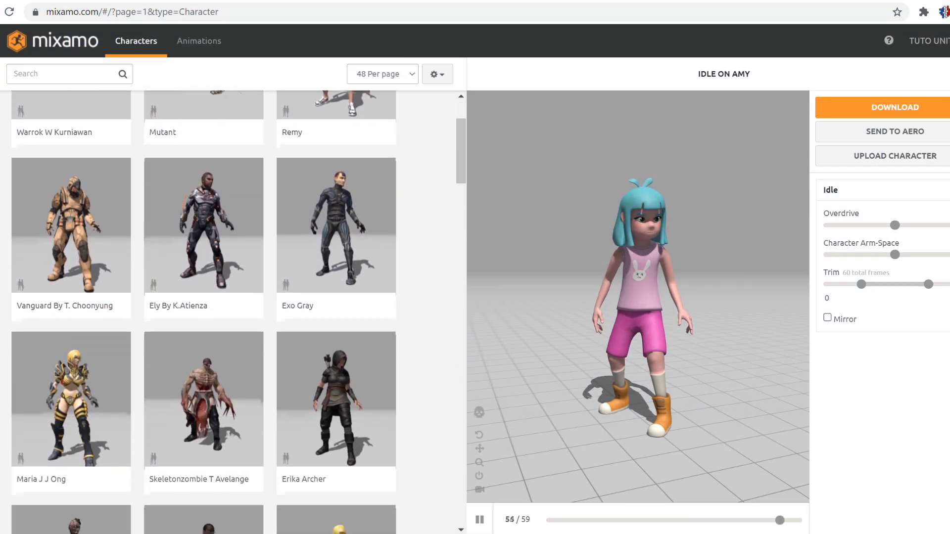
- Browse the Mixamo character gallery and the idle animation results to examine the available models and motions
scroll(227, 312, "down", 8)
scroll(228, 312, "down", 8)
scroll(228, 312, "down", 8)
scroll(228, 312, "down", 8)
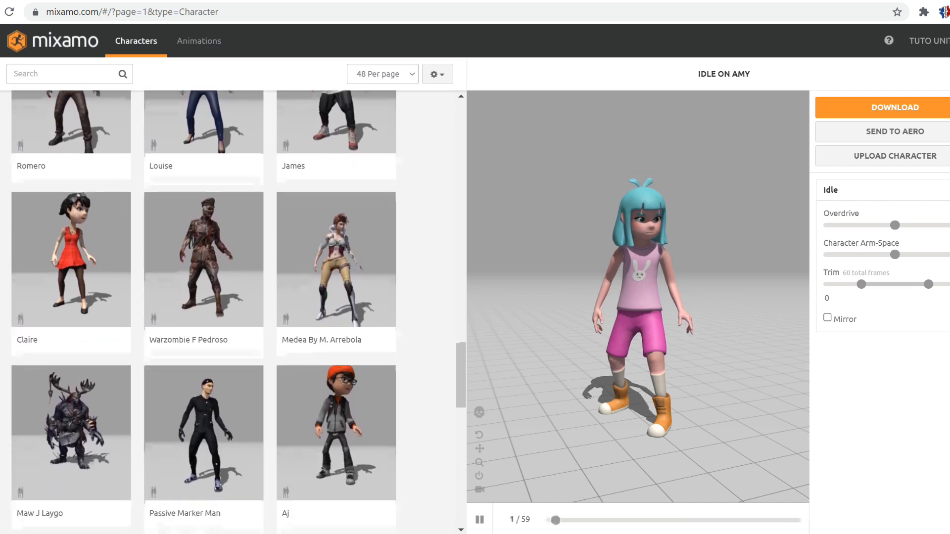
scroll(228, 312, "down", 7)
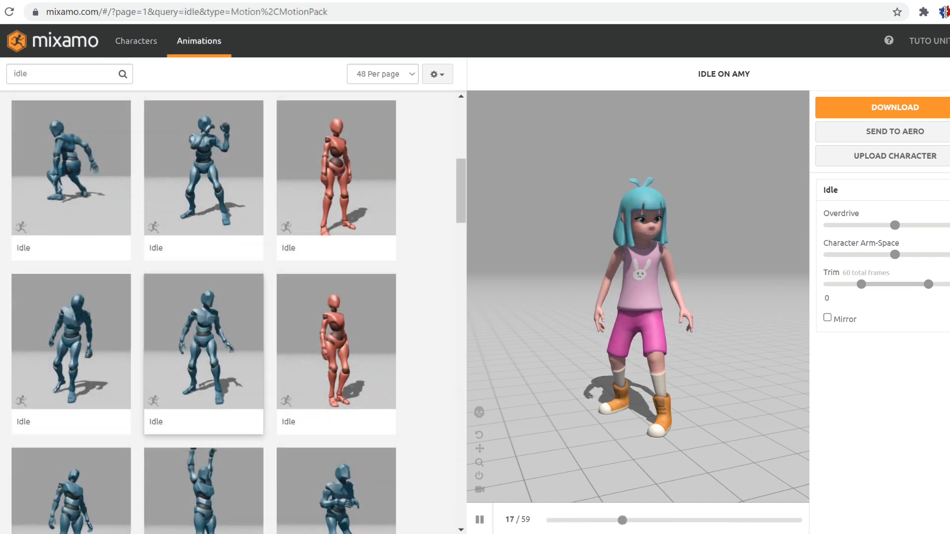
scroll(227, 311, "down", 3)
scroll(227, 312, "down", 4)
scroll(227, 312, "down", 4)
scroll(228, 311, "down", 2)
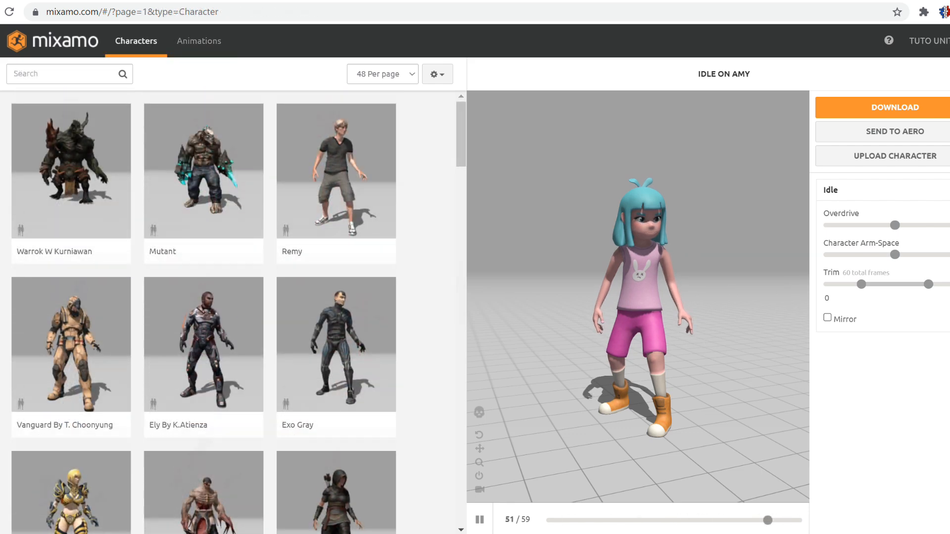
scroll(228, 312, "down", 2)
scroll(228, 312, "down", 8)
scroll(227, 312, "down", 8)
scroll(227, 312, "down", 8)
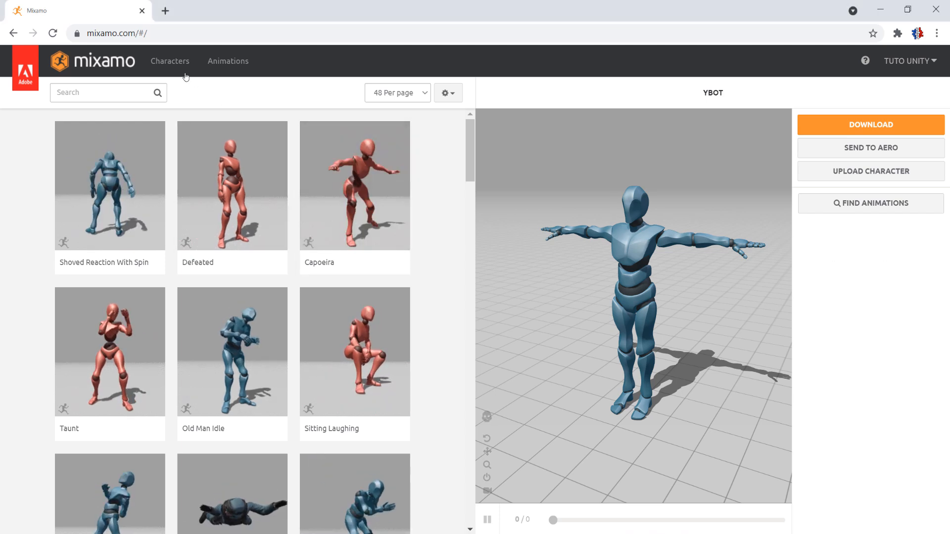
- Open the Mixamo character library and select the Amy character
left_click(171, 63)
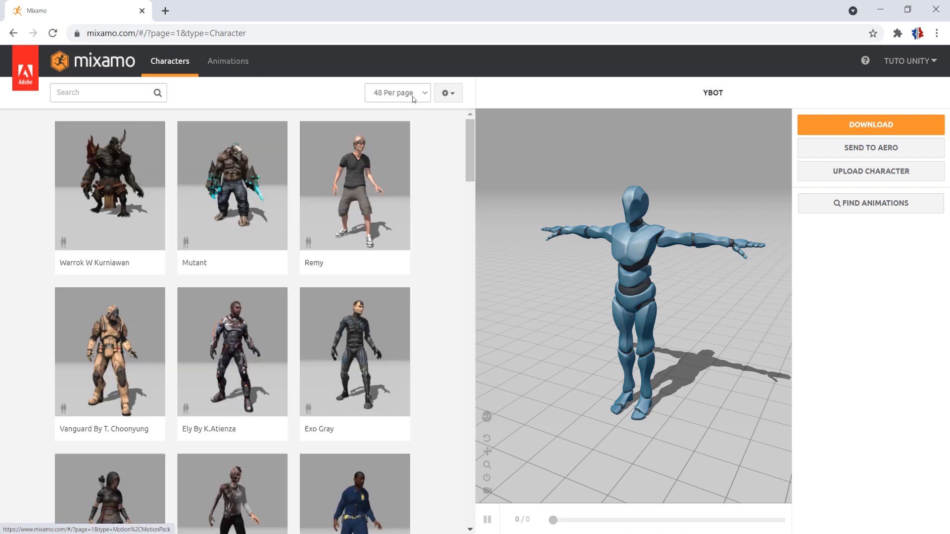
left_click_drag(472, 136, 495, 274)
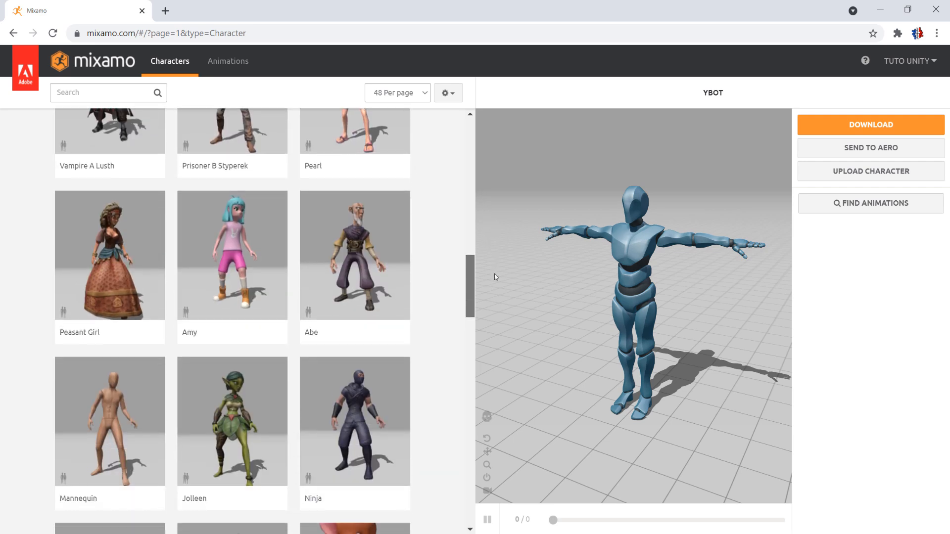
left_click(233, 248)
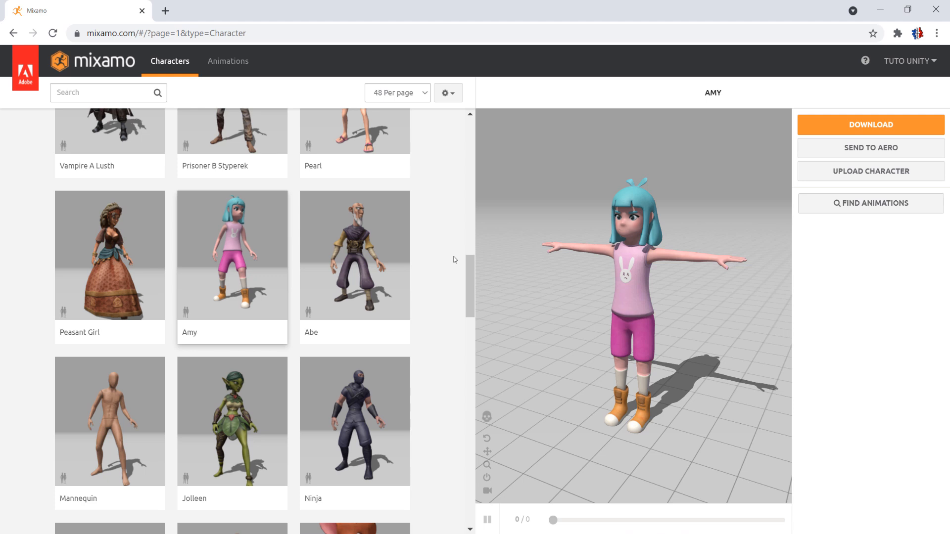
- Download the Amy character in FBX for Unity(.fbx) format with the T-pose
left_click(836, 127)
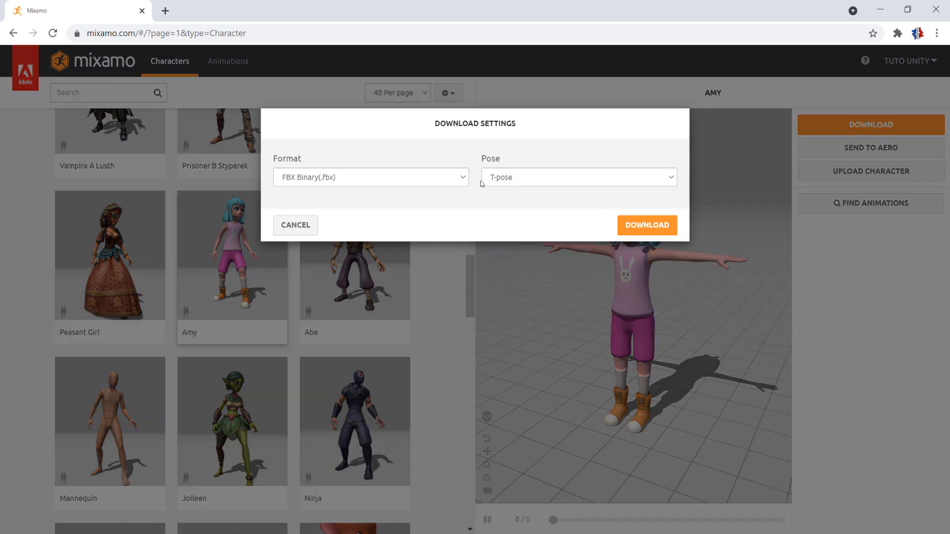
left_click(421, 181)
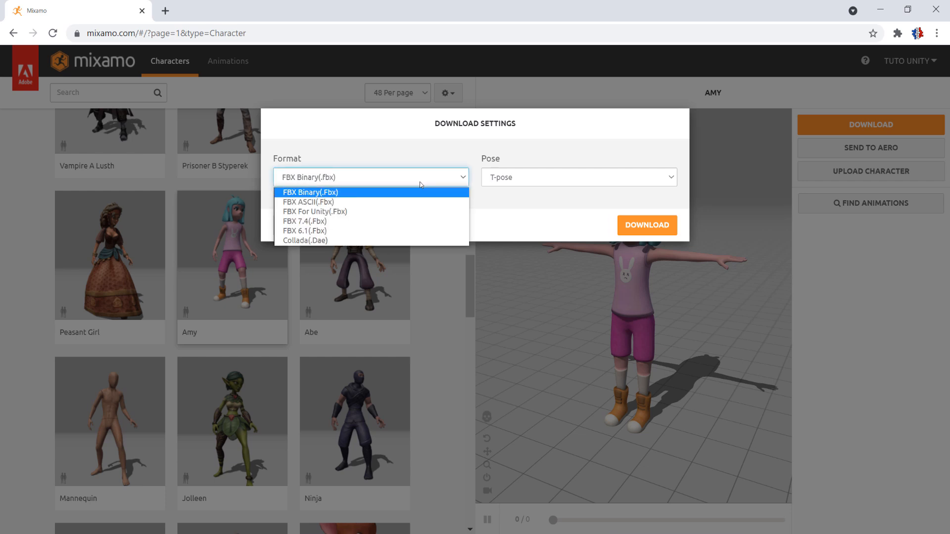
left_click(420, 213)
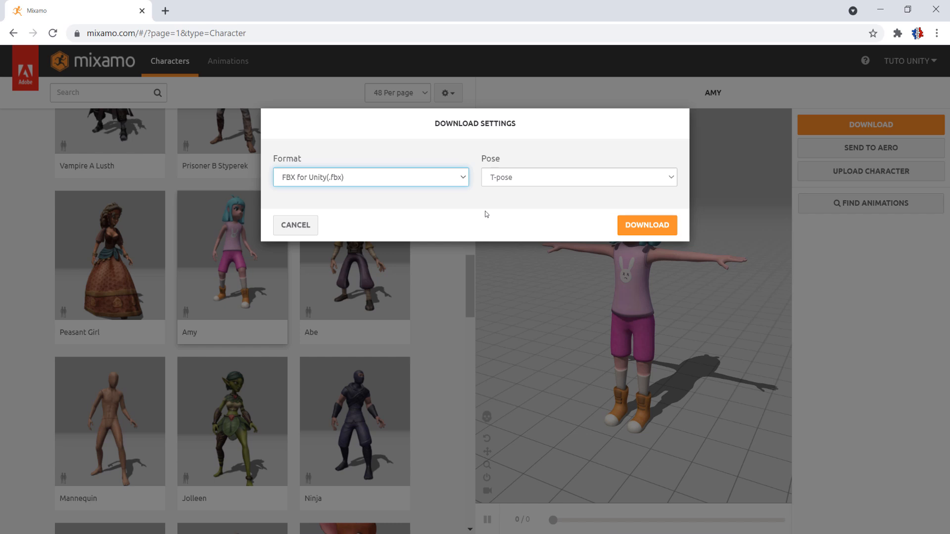
left_click(587, 179)
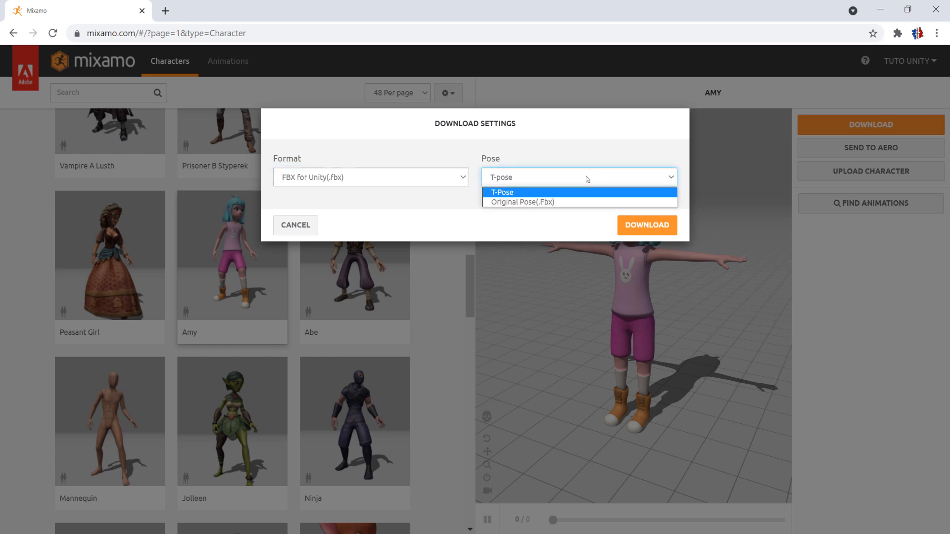
left_click(502, 194)
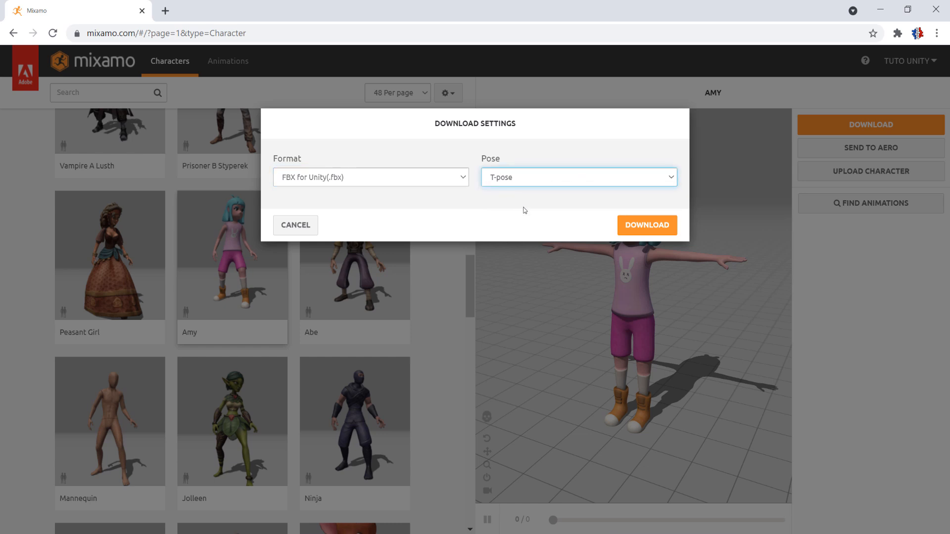
left_click(634, 226)
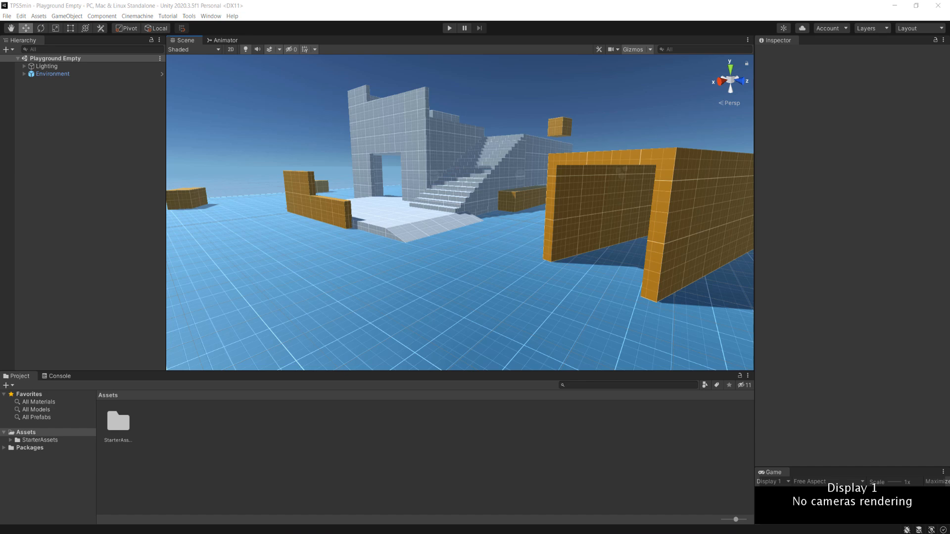
- Switch to Unity, create a folder named Character in Assets, and open it
right_click(293, 450)
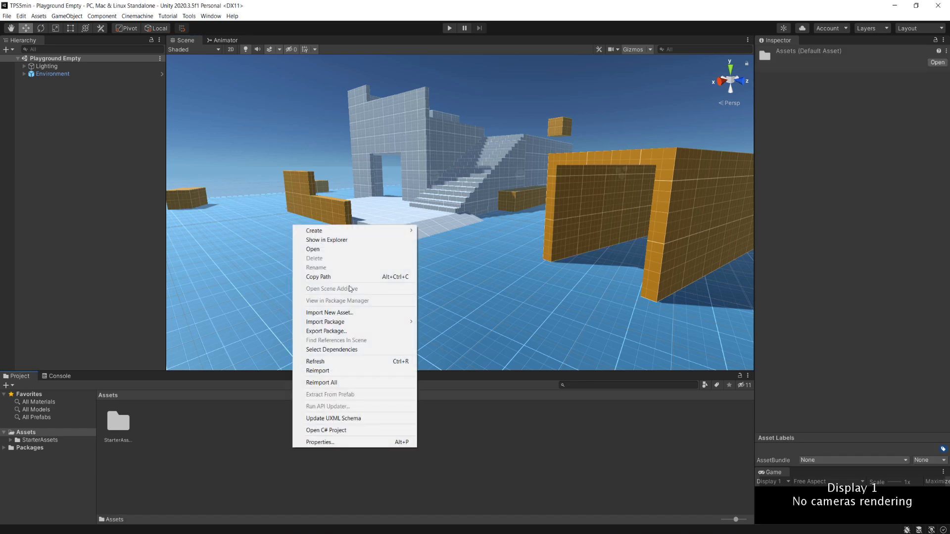
mouse_move(409, 232)
left_click(447, 200)
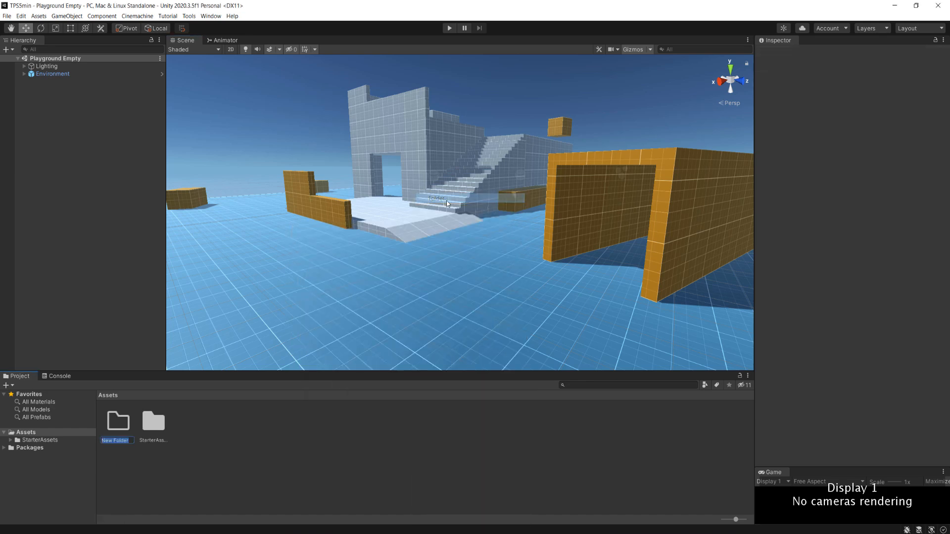
type("Characte")
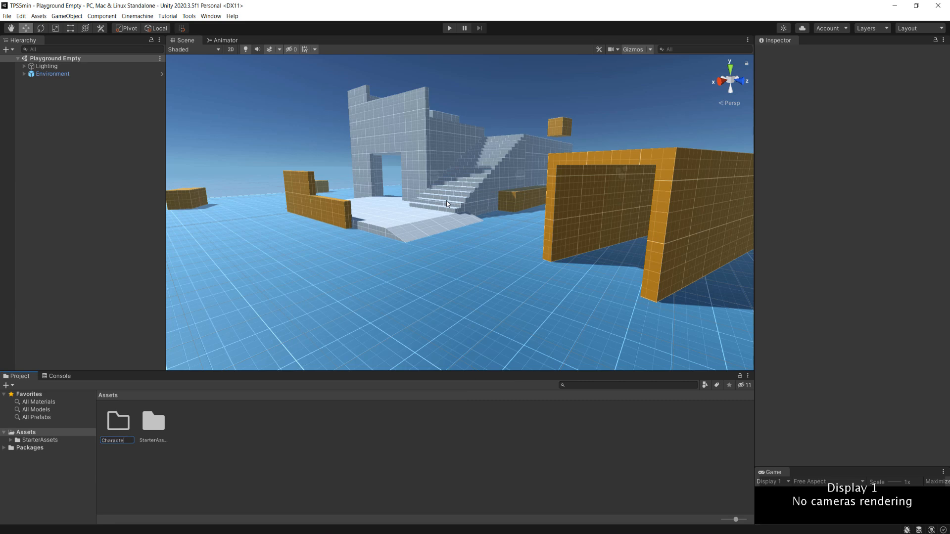
type("r")
key("Return")
key("Return")
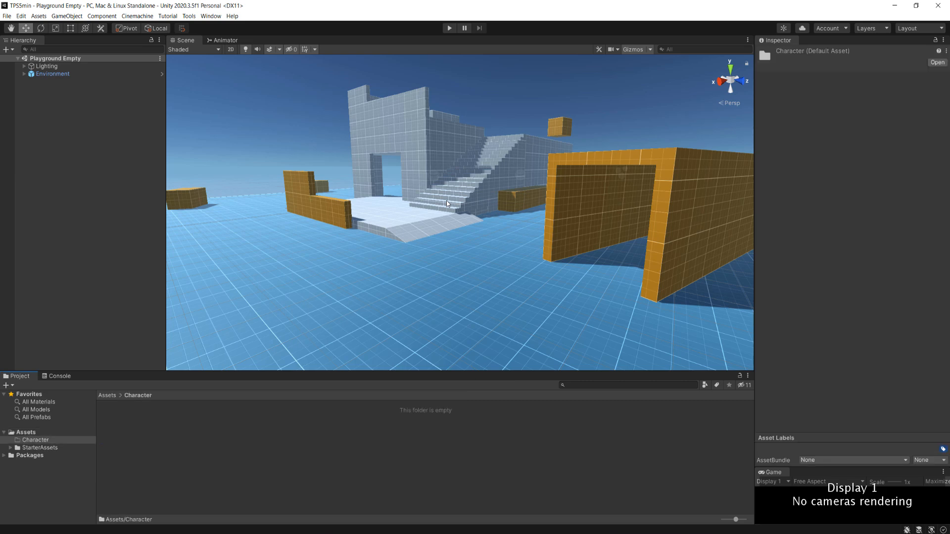
- Import the downloaded Ch46_nonPBR.fbx file from the file explorer into the Character folder
key("alt+Tab")
left_click_drag(429, 211, 184, 458)
left_click(185, 458)
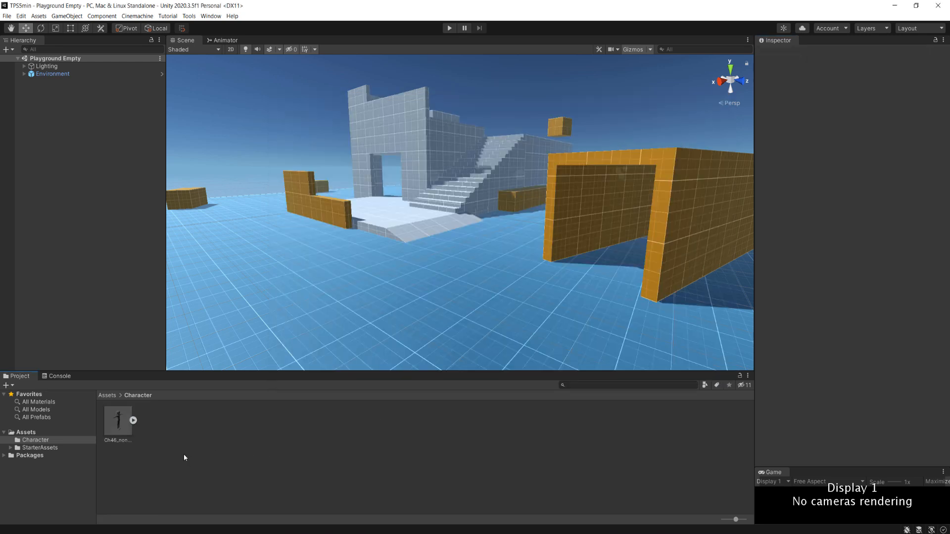
- Place the imported character model on the blue ground of the Playground Empty scene
left_click_drag(118, 422, 346, 337)
right_click_drag(381, 330, 334, 347)
scroll(420, 319, "up", 5)
middle_click_drag(457, 296, 473, 287)
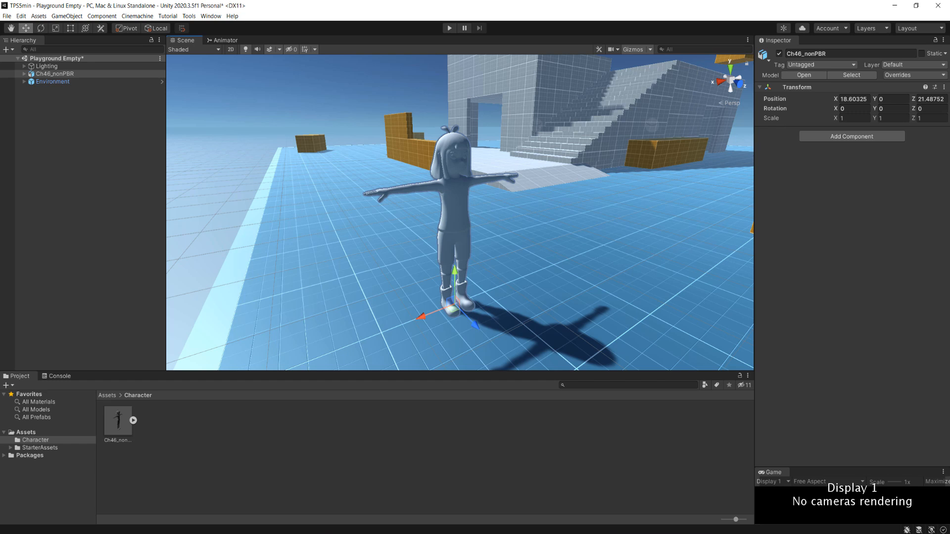
- Set the character model's rig Animation Type to Humanoid and apply the import settings
left_click(122, 423)
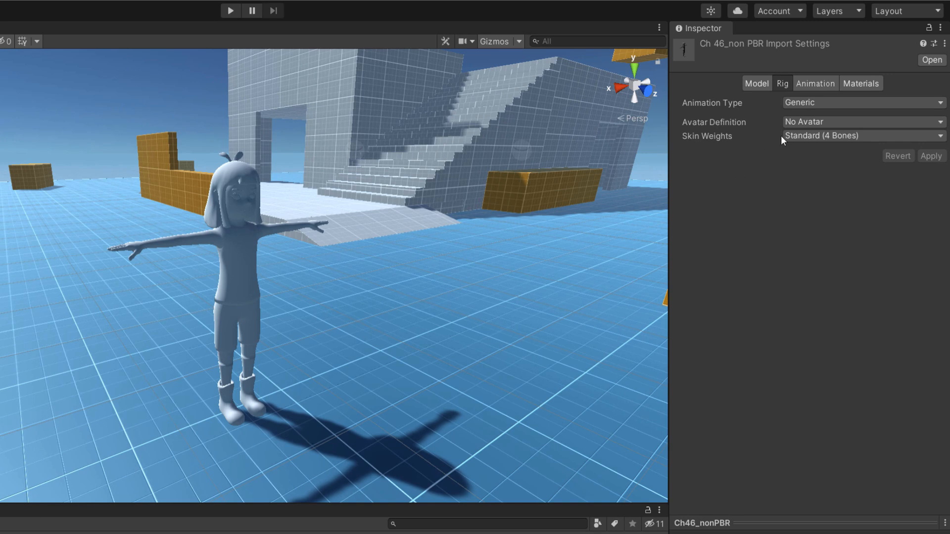
left_click(809, 110)
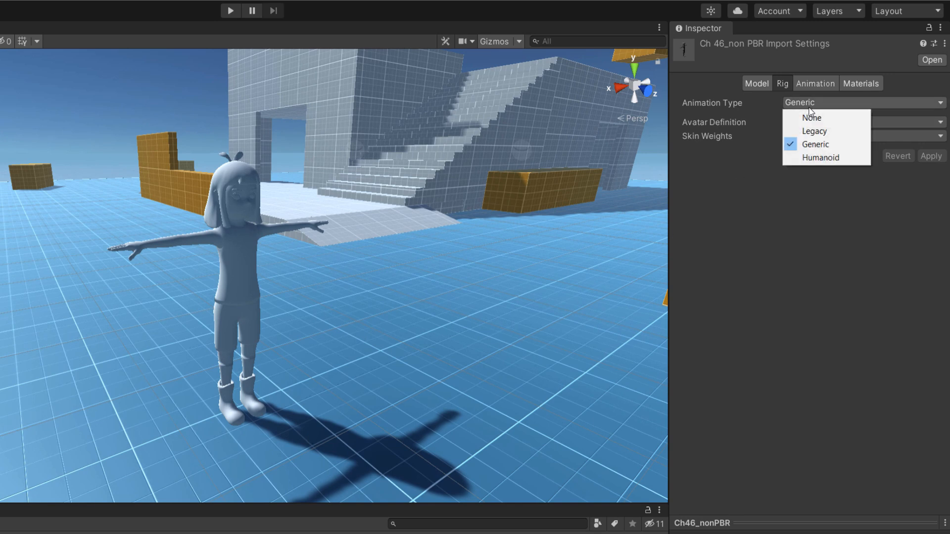
left_click(820, 158)
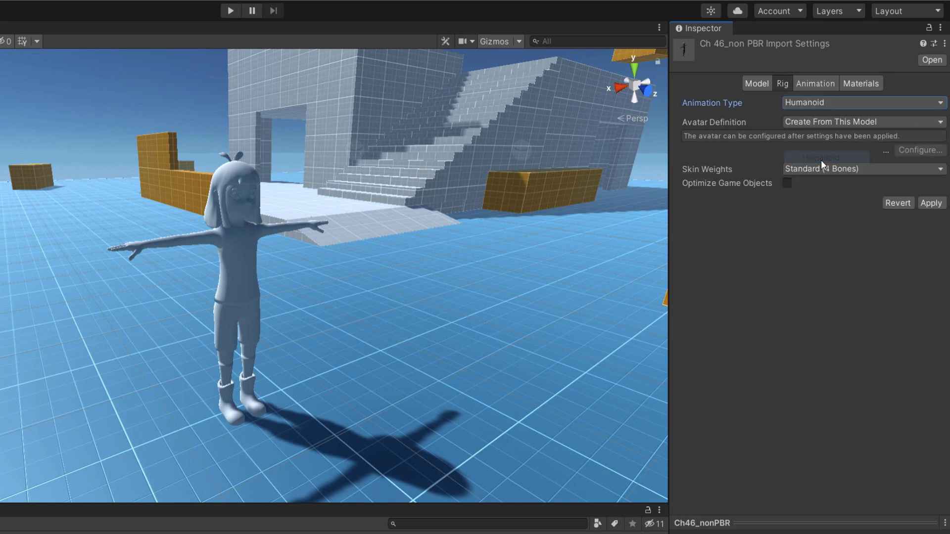
left_click(930, 203)
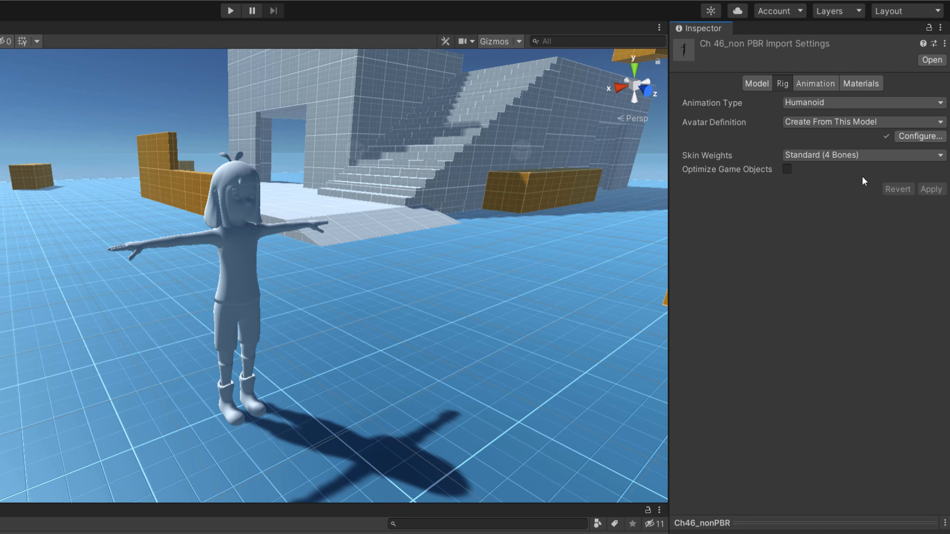
- Extract the character model's textures into a new Textures folder inside Character and fix the normal map's import settings
left_click(861, 85)
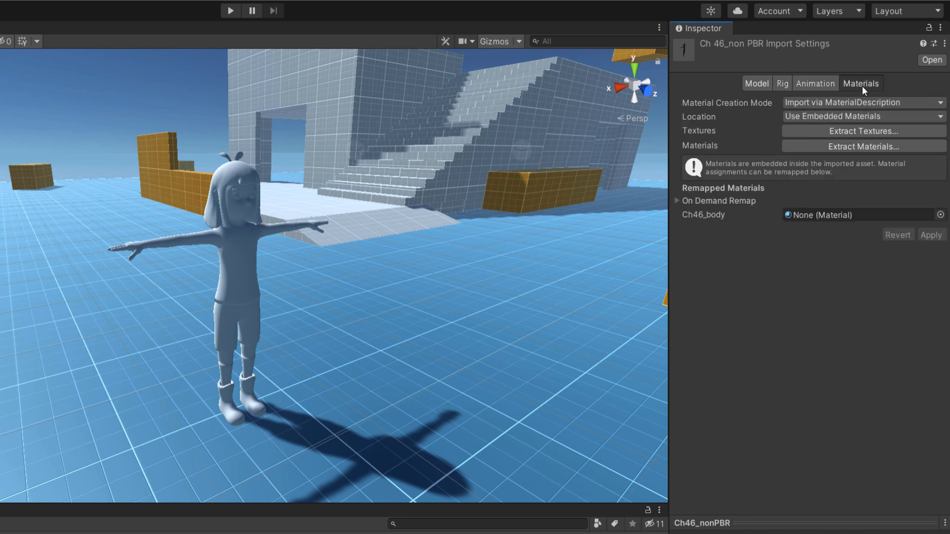
left_click(861, 131)
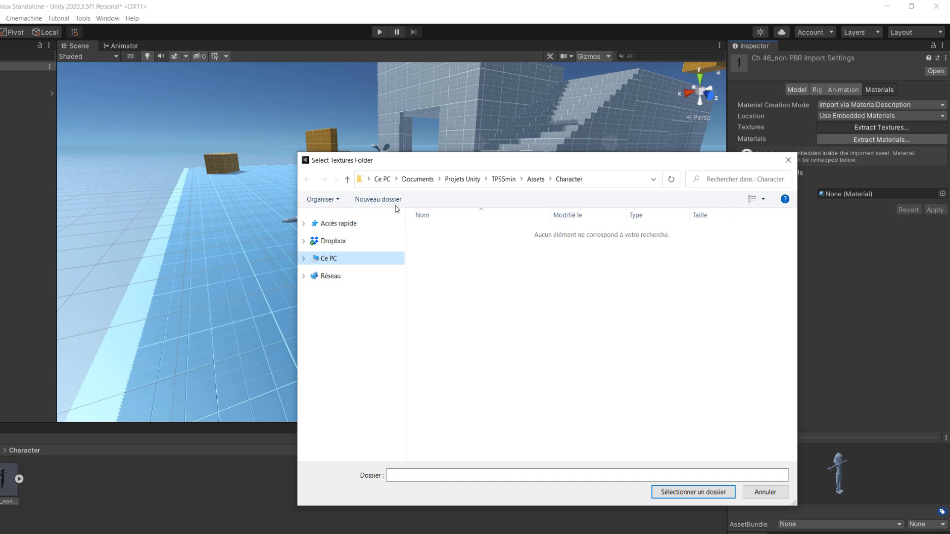
left_click(395, 202)
type("Textures")
key("Return")
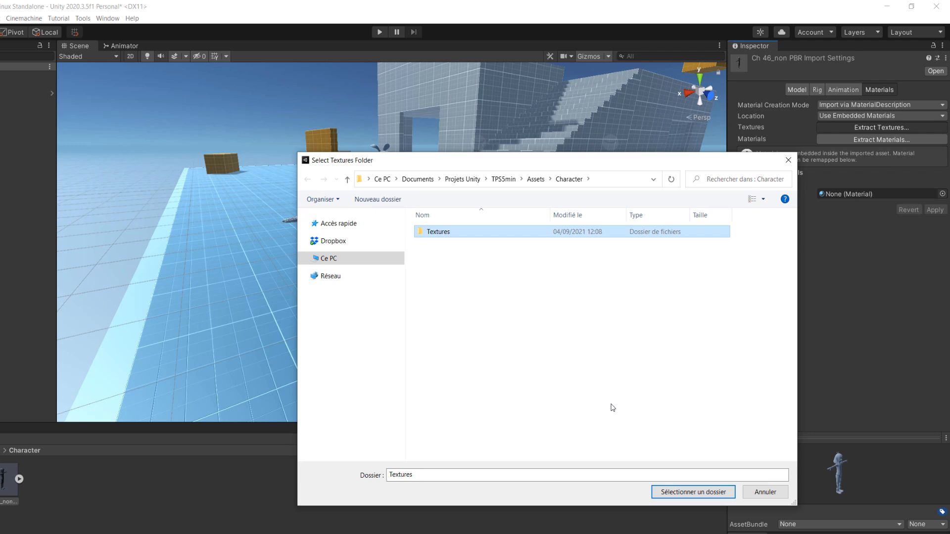
left_click(693, 491)
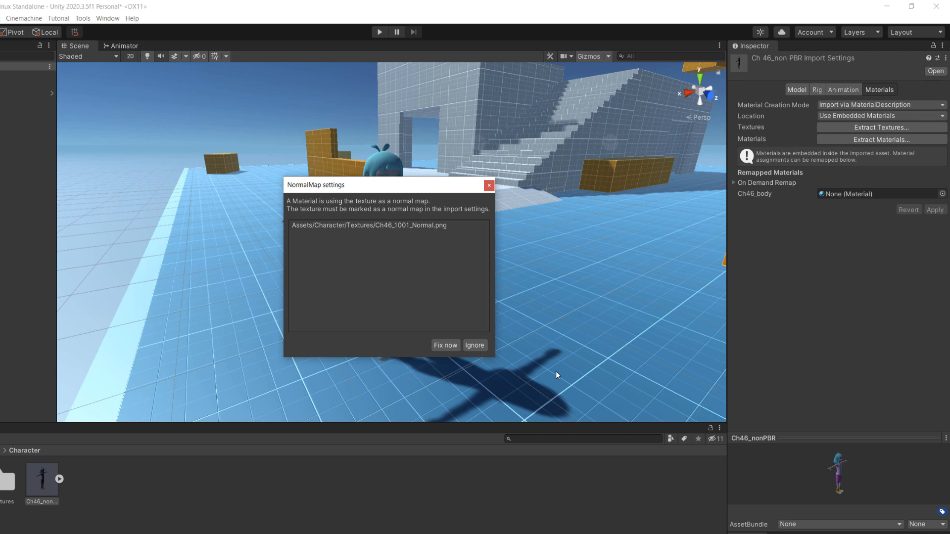
left_click(443, 346)
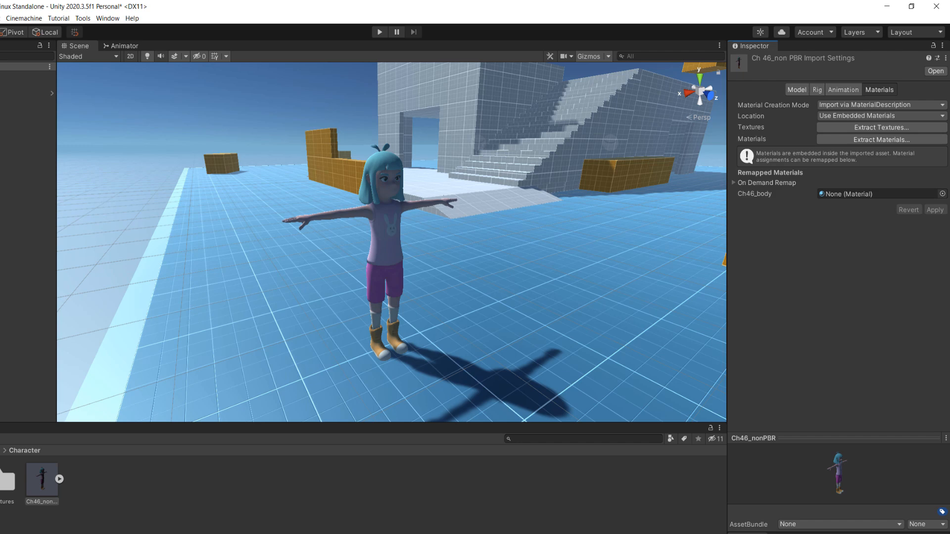
right_click_drag(500, 323, 506, 305)
scroll(506, 305, "up", 4)
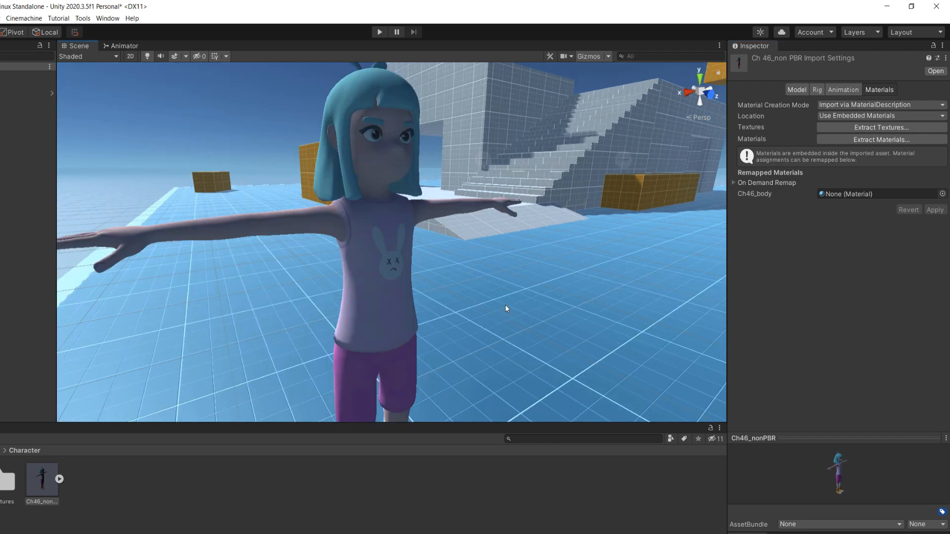
scroll(510, 298, "down", 5)
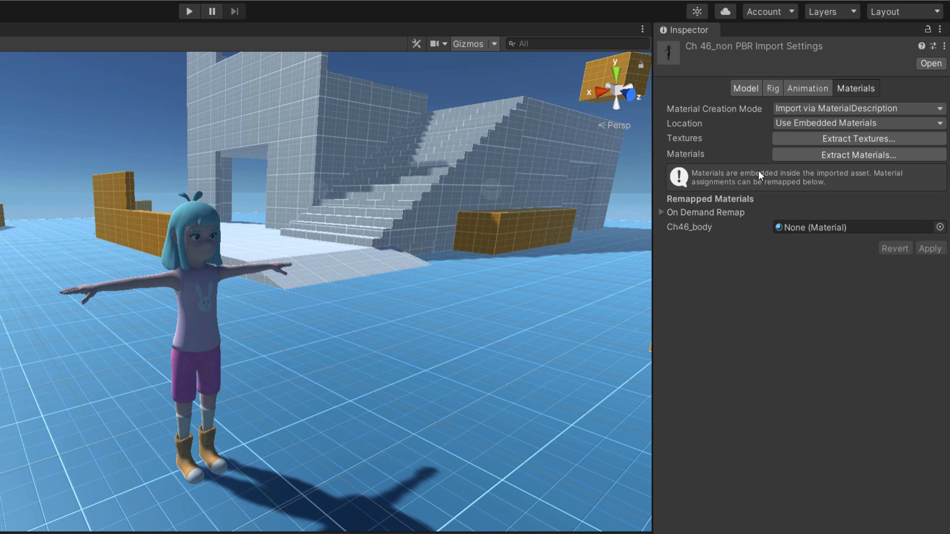
- Extract the character model's materials into a new Materials folder inside Character and open that folder
left_click(841, 156)
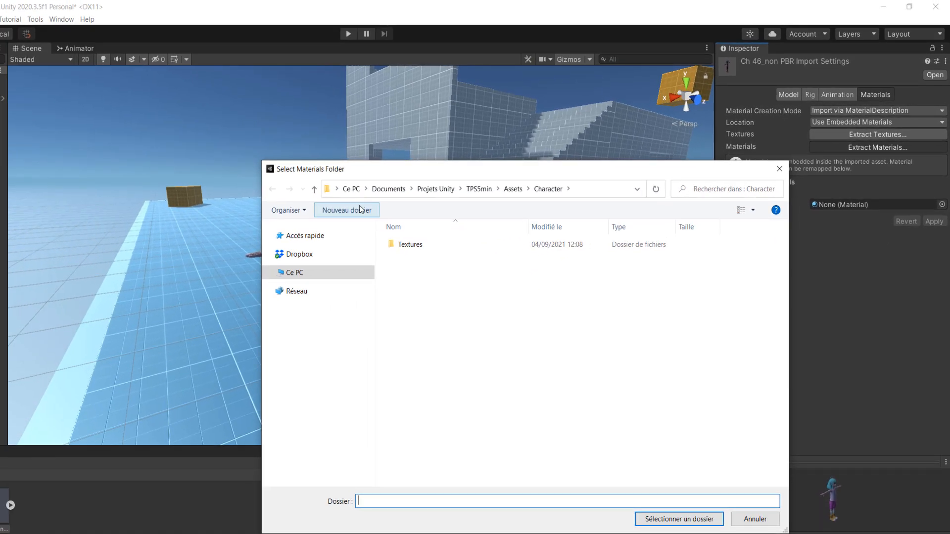
left_click(346, 210)
type("Materials")
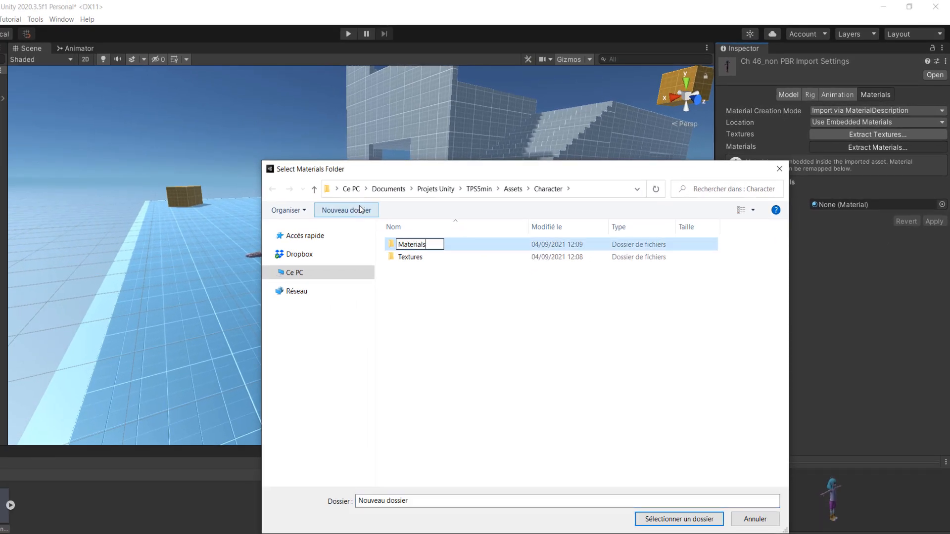
key("Return")
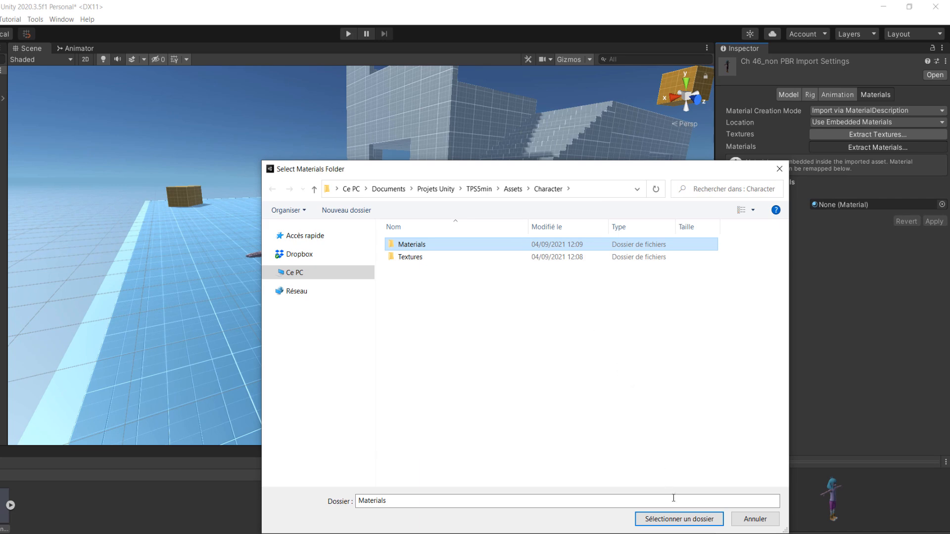
left_click(676, 519)
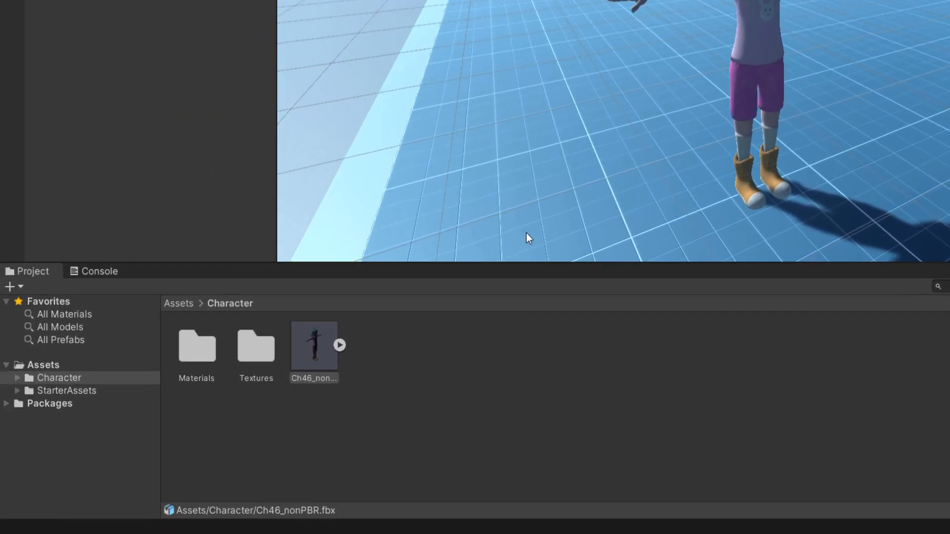
double_click(209, 346)
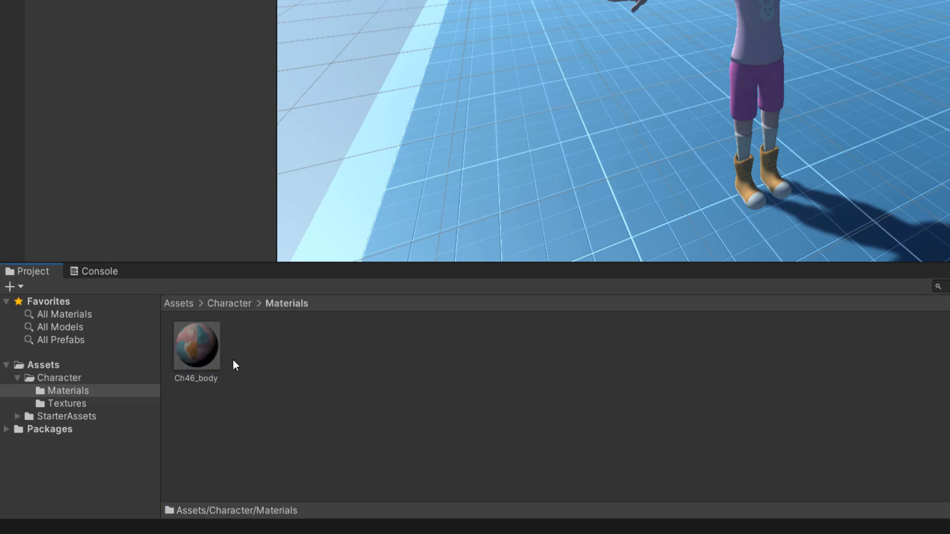
- Set the Ch46_body material's Rendering Mode to Transparent and inspect the character up close in the scene
left_click(191, 350)
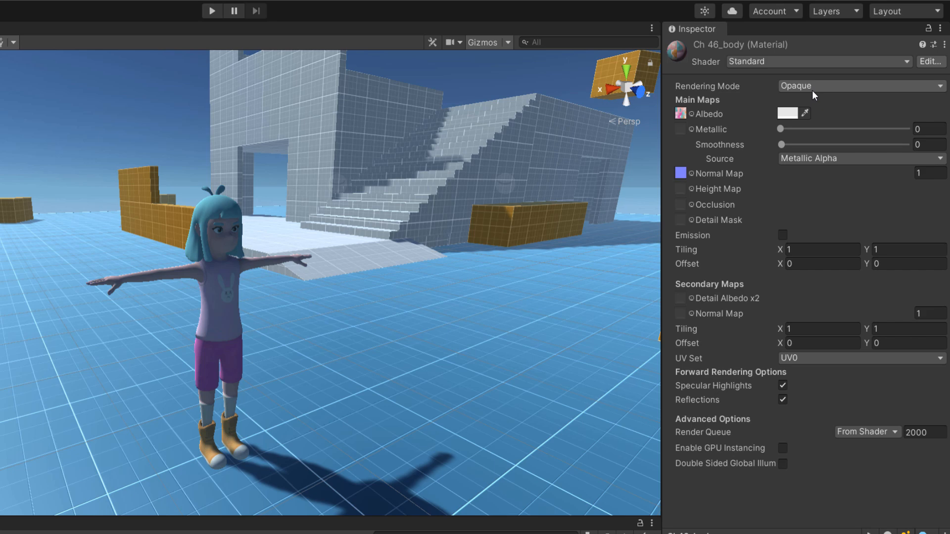
left_click(812, 90)
left_click(816, 142)
scroll(400, 258, "up", 5)
right_click_drag(400, 259, 308, 239)
middle_click_drag(323, 237, 296, 241)
right_click_drag(296, 241, 313, 259)
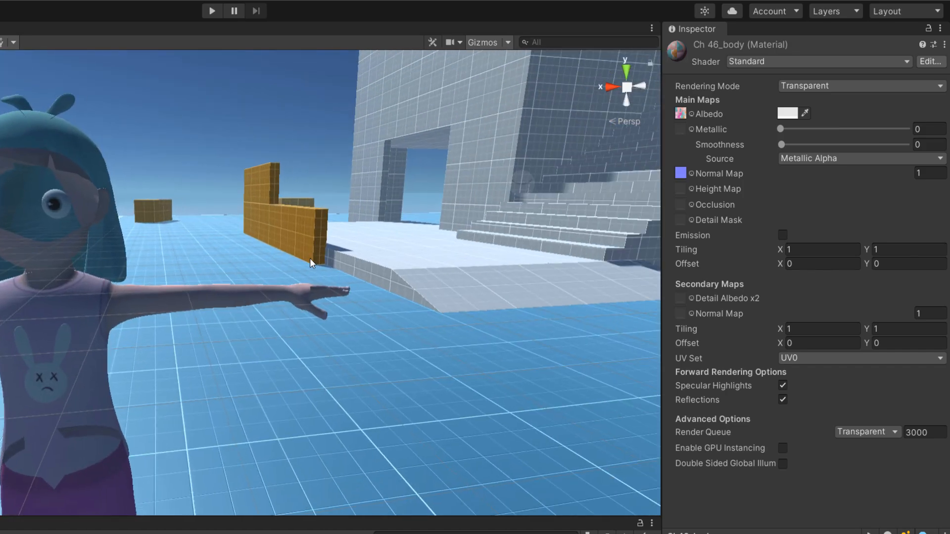
middle_click_drag(313, 260, 336, 258)
right_click_drag(352, 256, 432, 262)
scroll(425, 244, "down", 3)
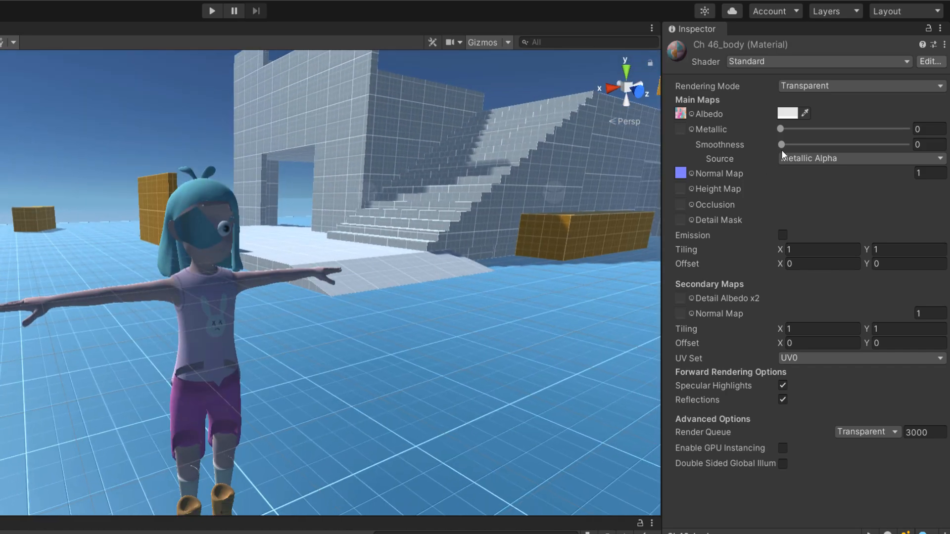
- Set the Ch46_body material's Rendering Mode to Opaque and save the scene
left_click(822, 89)
left_click(823, 100)
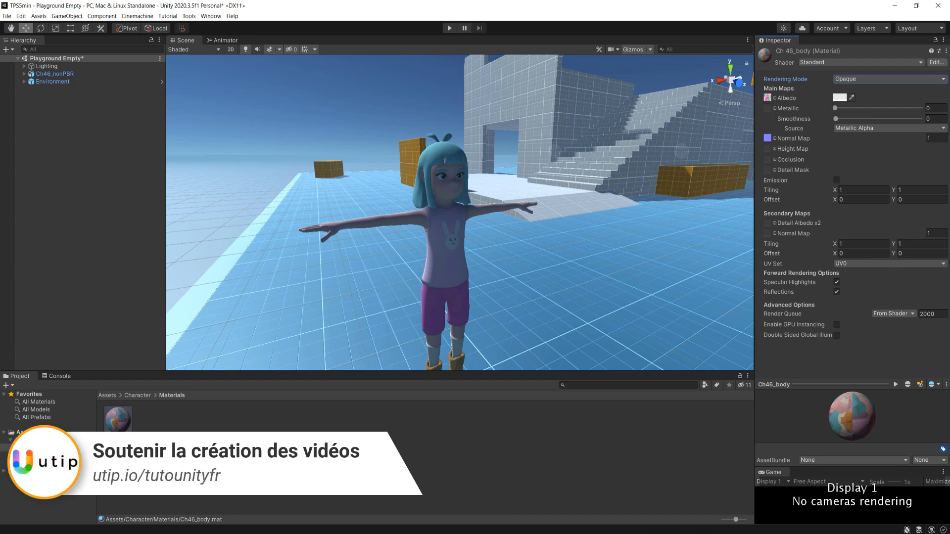
key("ctrl+s")
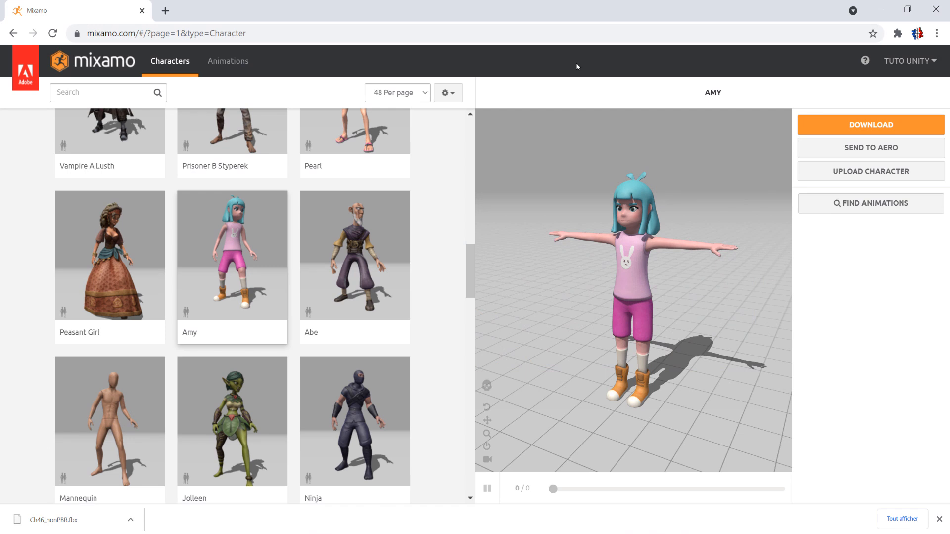
- Switch to Mixamo's animation library and apply the Capoeira animation to Amy
left_click(256, 72)
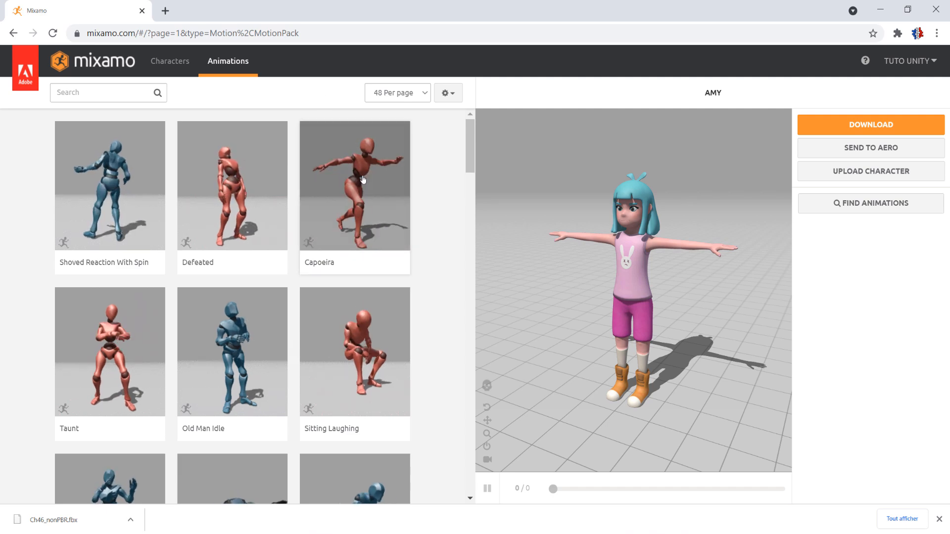
left_click(402, 189)
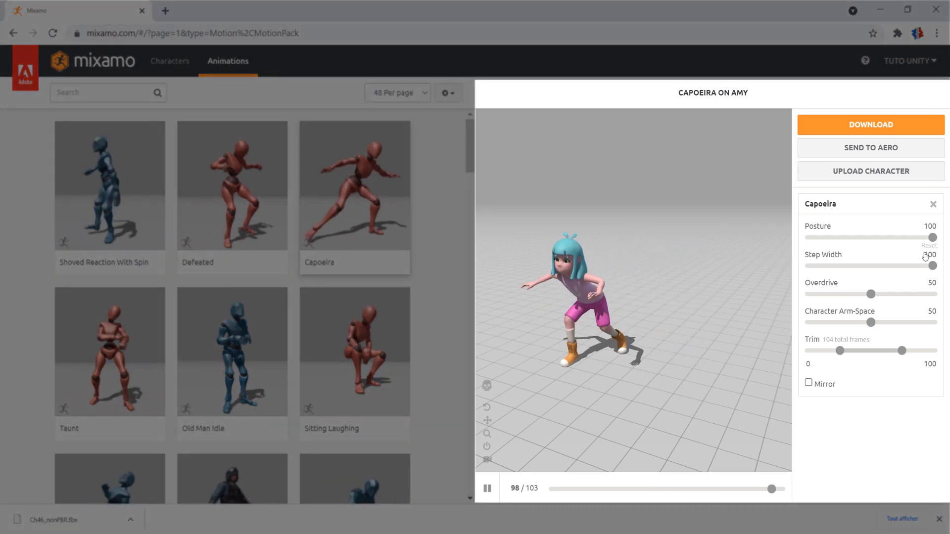
- Try a Step Width of 28 and an Overdrive of 78 on the Capoeira animation, and reset both to 50
left_click_drag(932, 266, 886, 294)
left_click(906, 296)
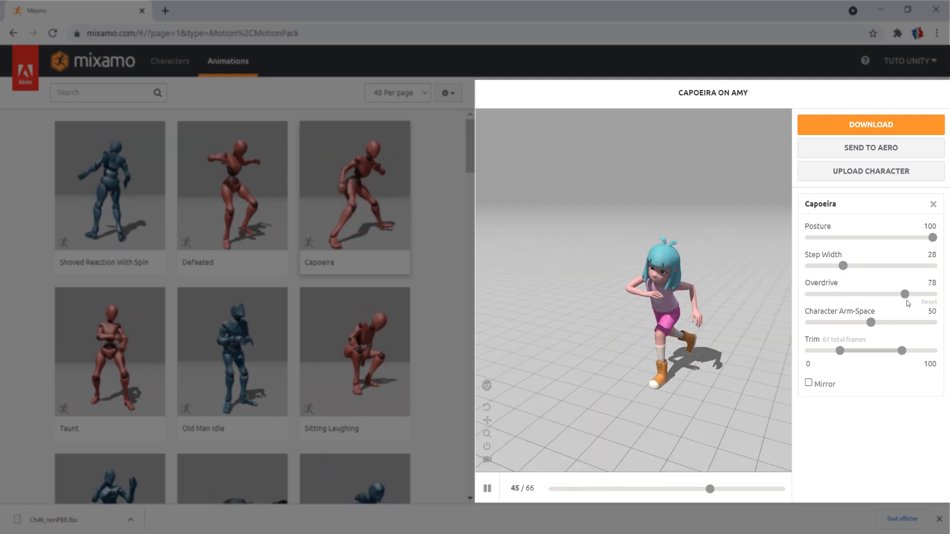
left_click(929, 302)
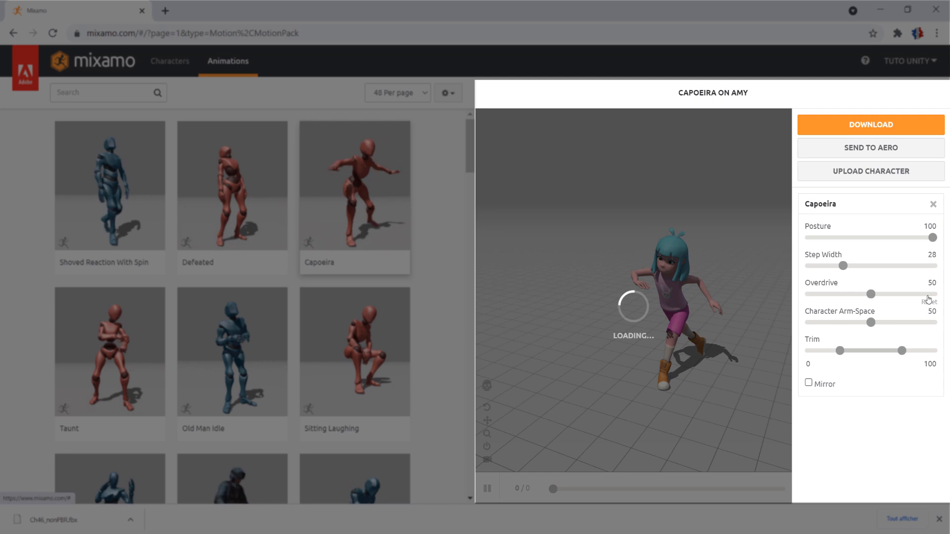
left_click(929, 273)
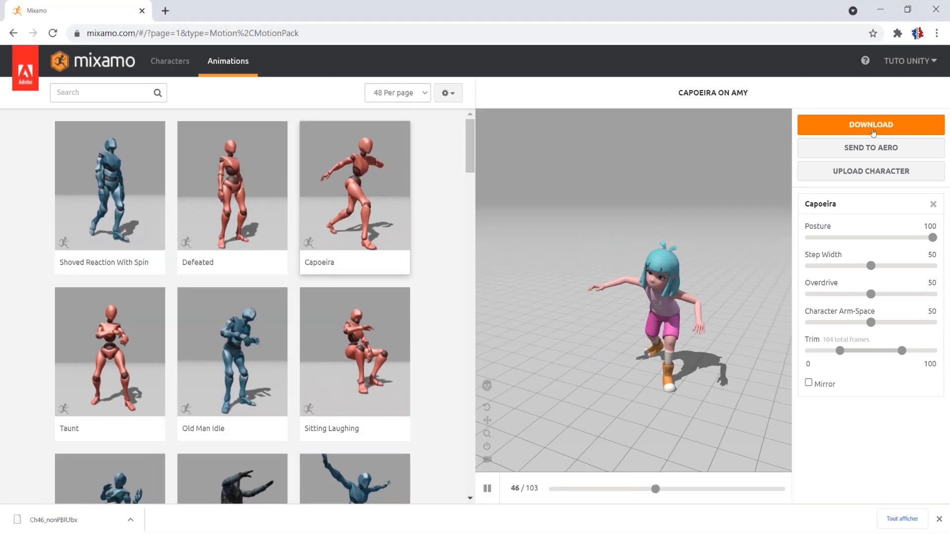
- Download the Capoeira animation as FBX for Unity without skin, at 30 frames per second and with no keyframe reduction
left_click(872, 126)
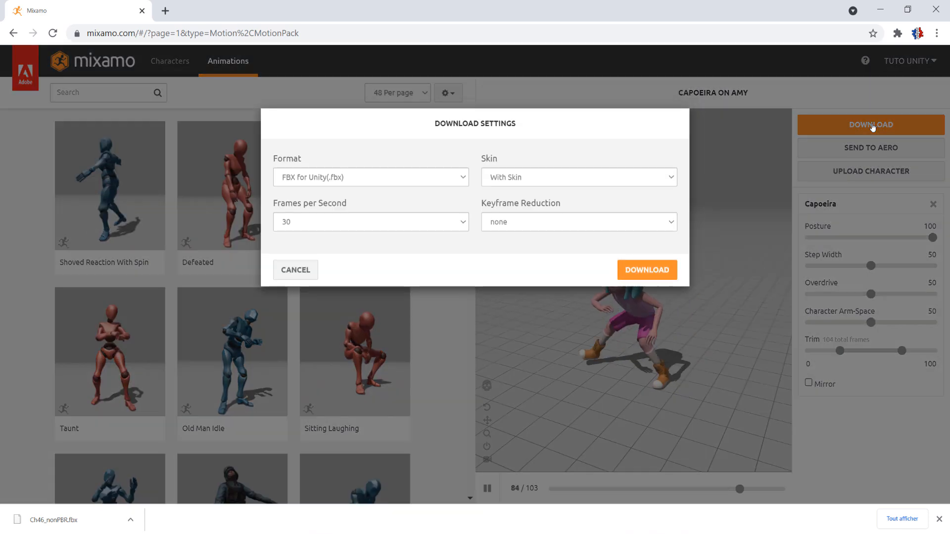
left_click(365, 183)
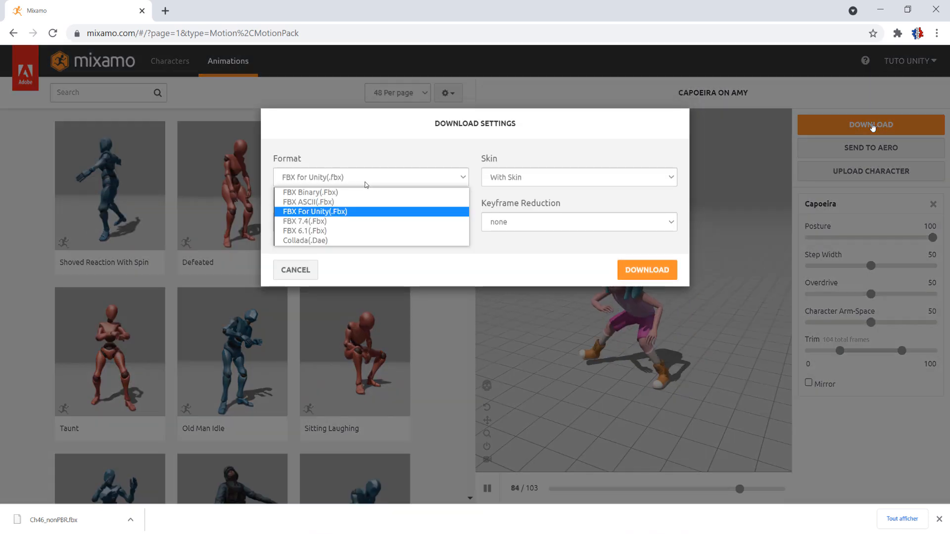
left_click(331, 211)
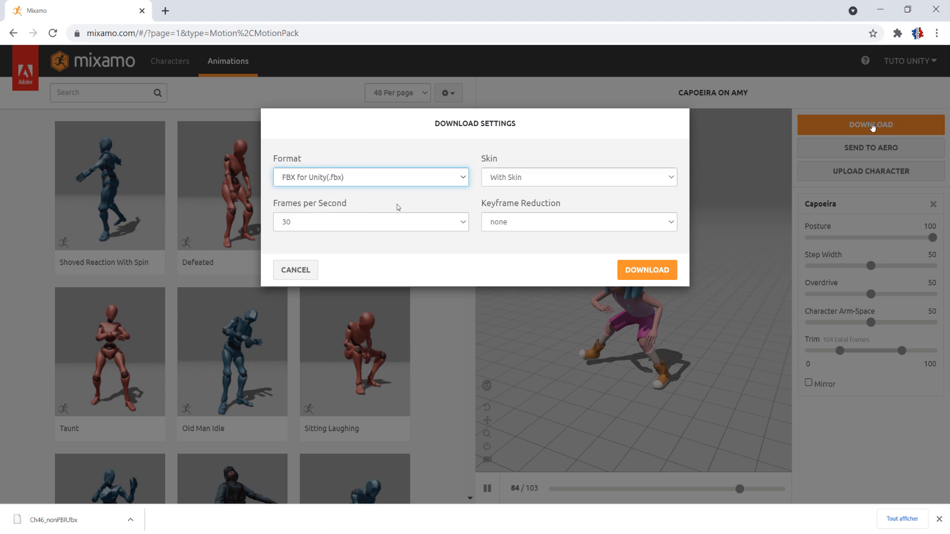
left_click(516, 184)
left_click(521, 202)
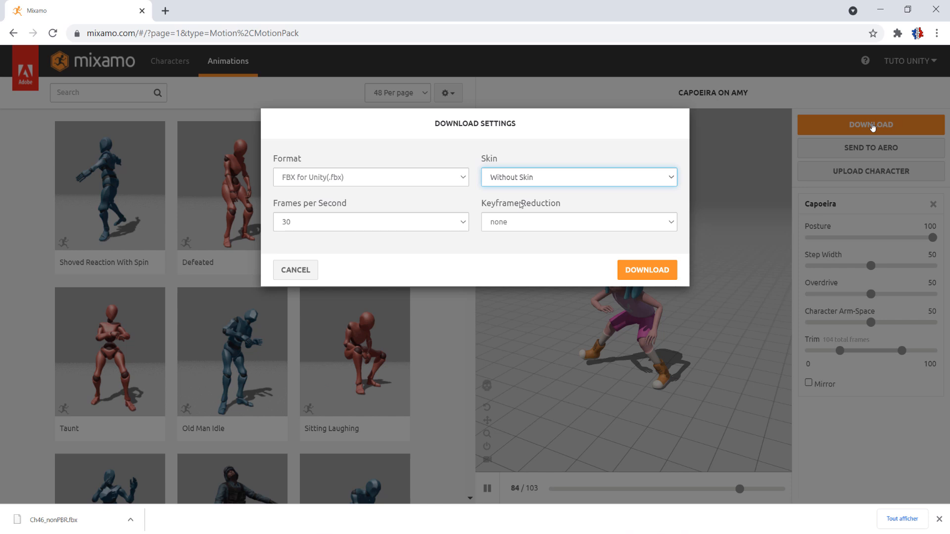
left_click(383, 228)
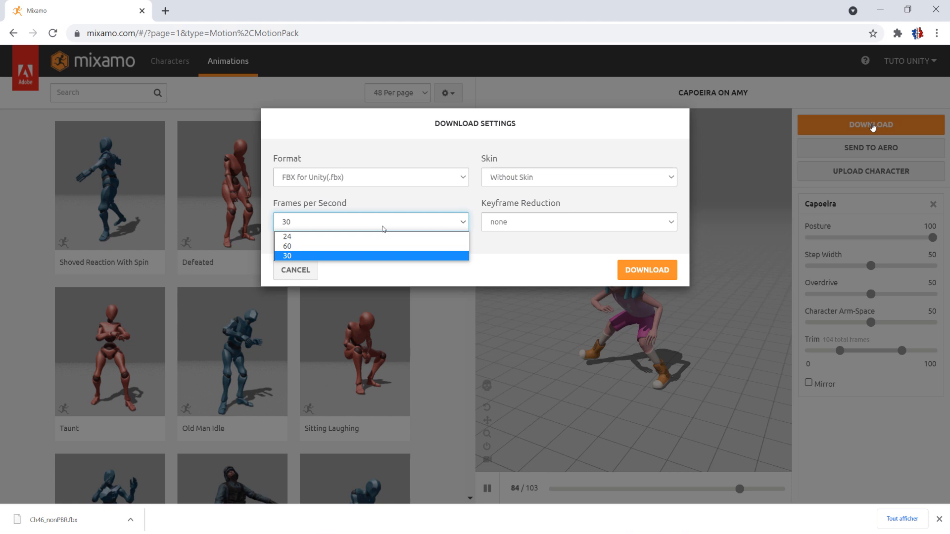
left_click(383, 229)
left_click(579, 223)
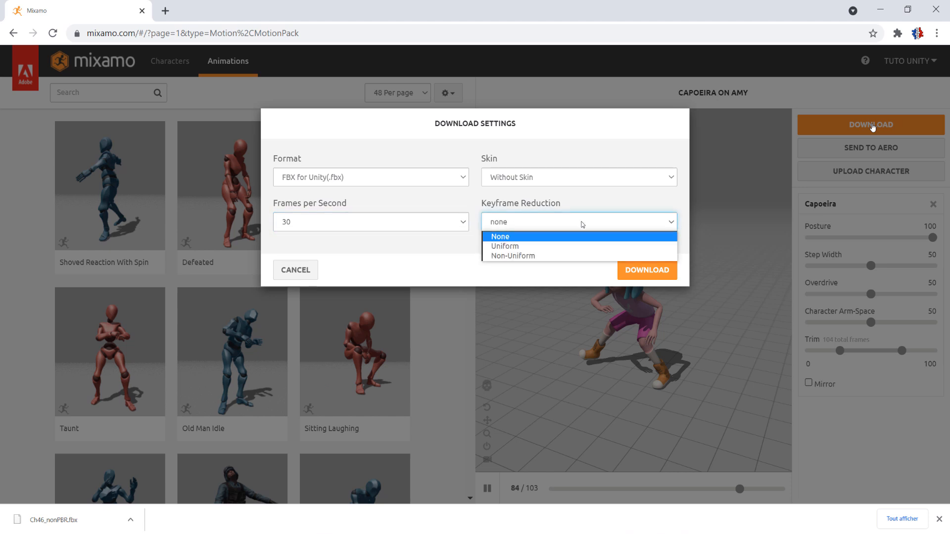
left_click(583, 225)
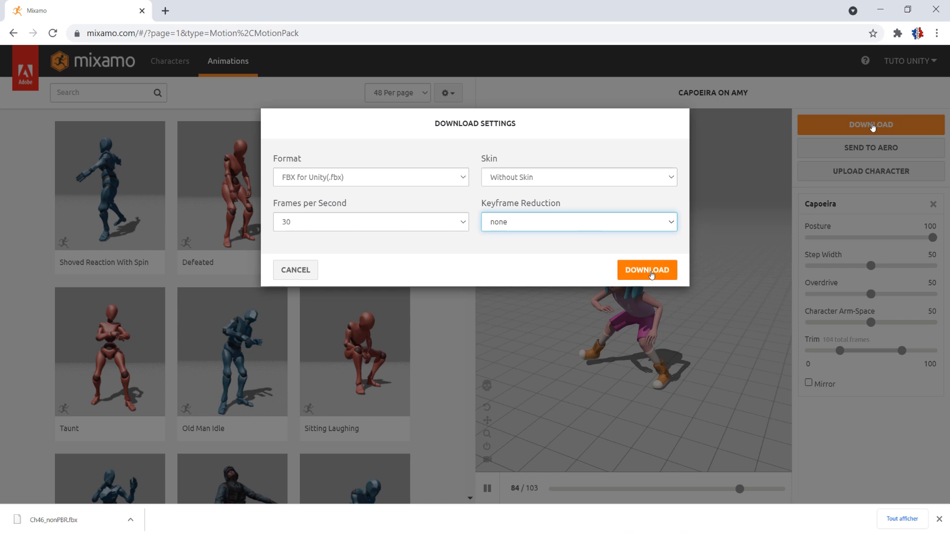
left_click(648, 272)
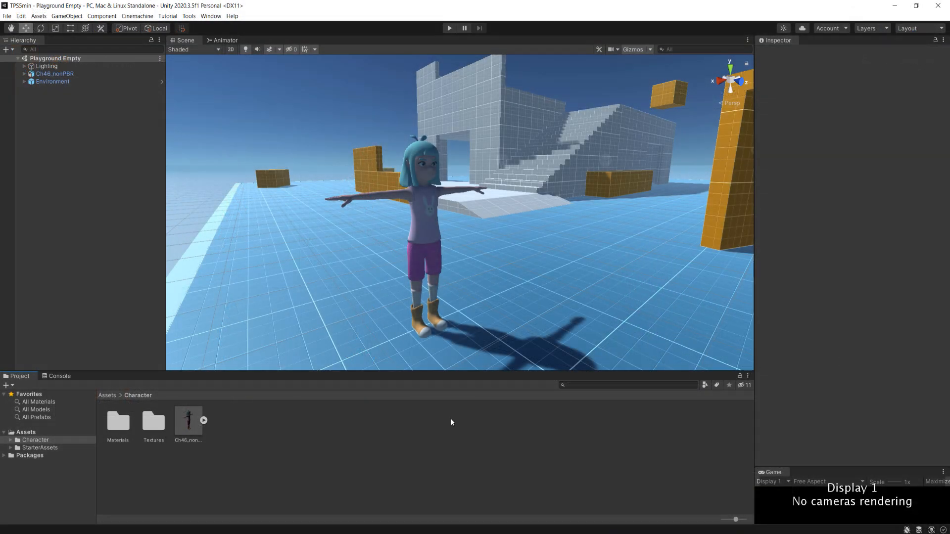
- Switch to Unity and create a folder named Animations inside the Character folder
right_click(259, 450)
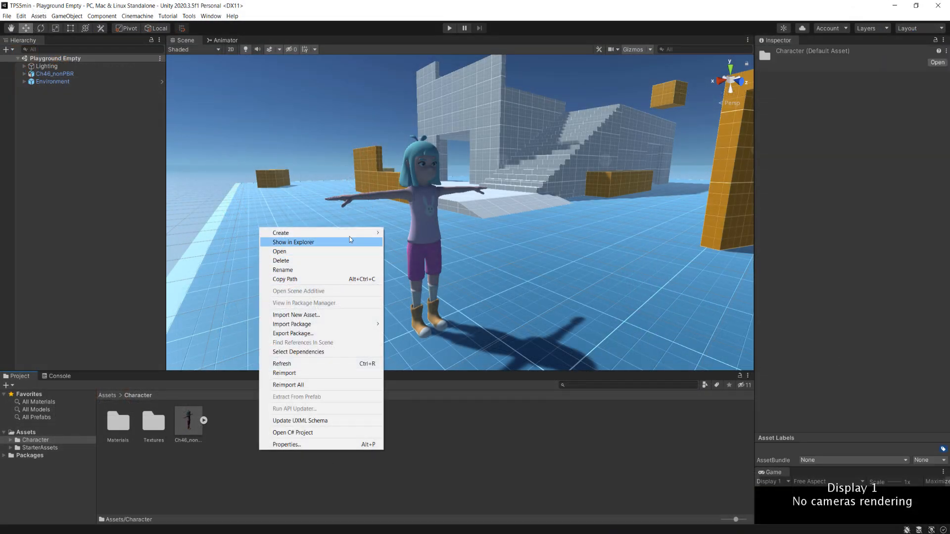
mouse_move(354, 235)
left_click(414, 201)
type("Animations")
key("Return")
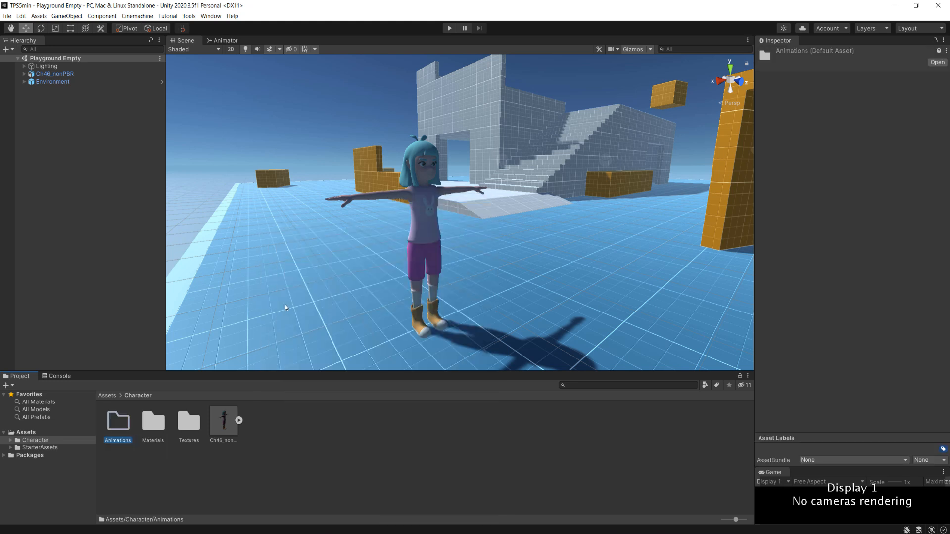
double_click(118, 421)
key("alt+Tab")
left_click_drag(487, 218, 346, 483)
left_click_drag(222, 475, 218, 469)
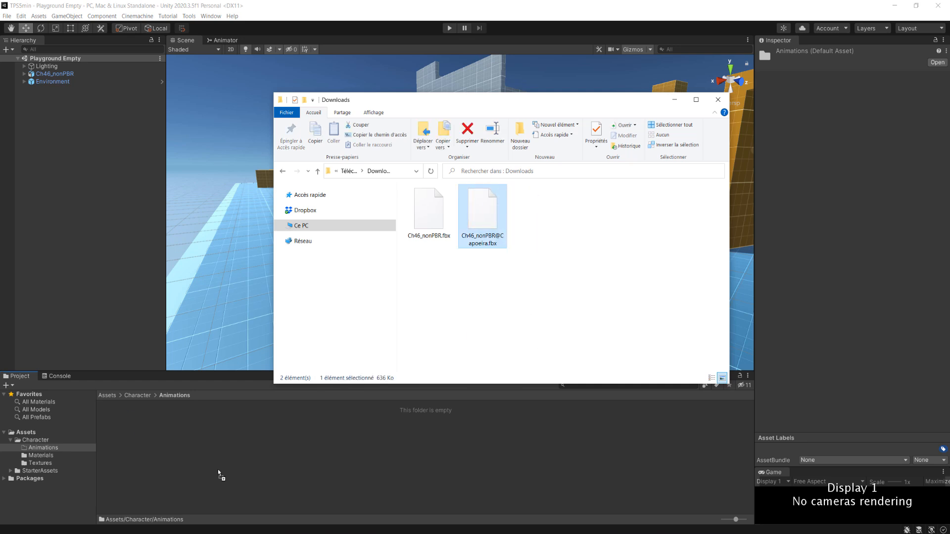
left_click(218, 469)
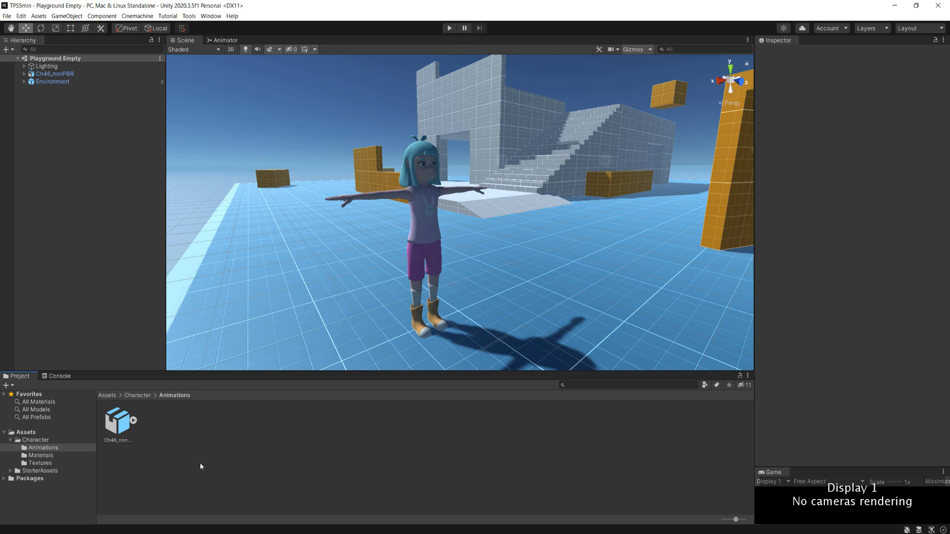
- Enable Loop Time for the Capoeira clip in the imported file's animation settings
left_click(121, 422)
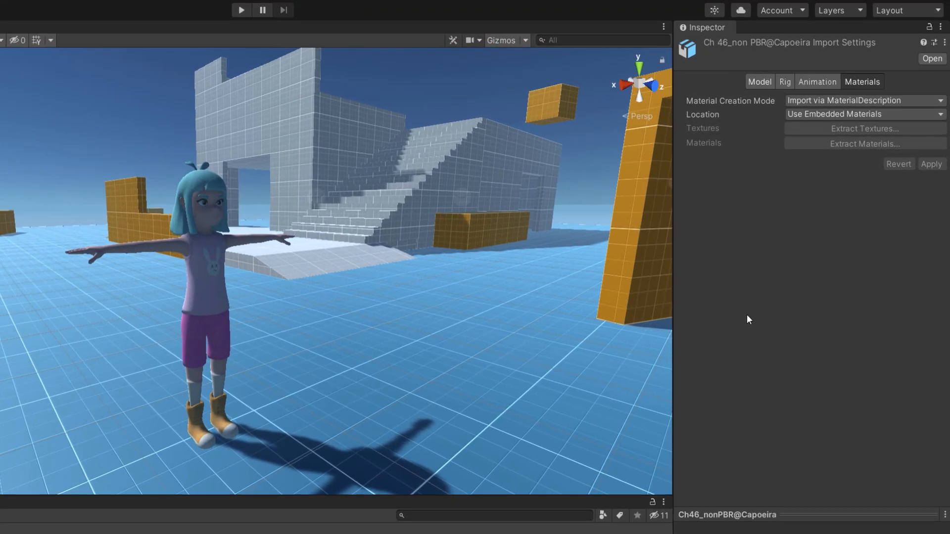
left_click(816, 83)
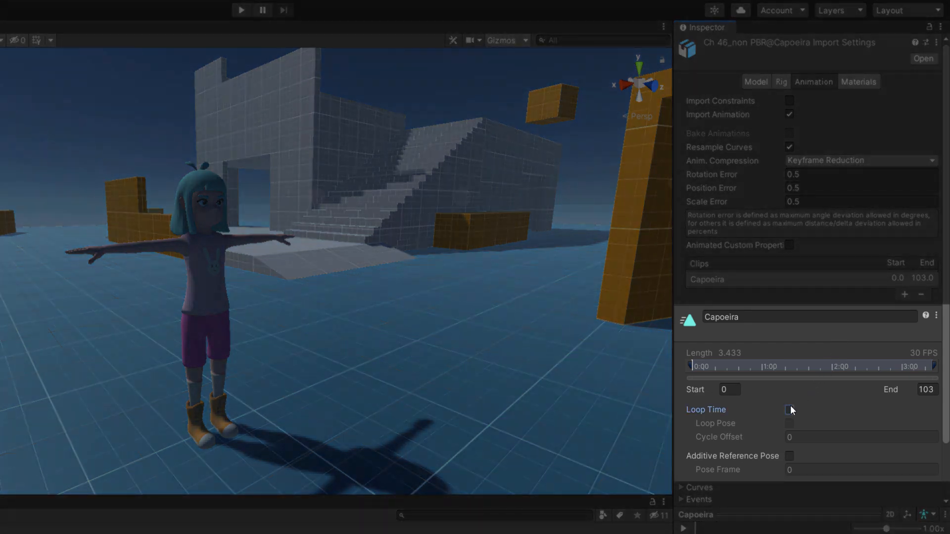
left_click(790, 410)
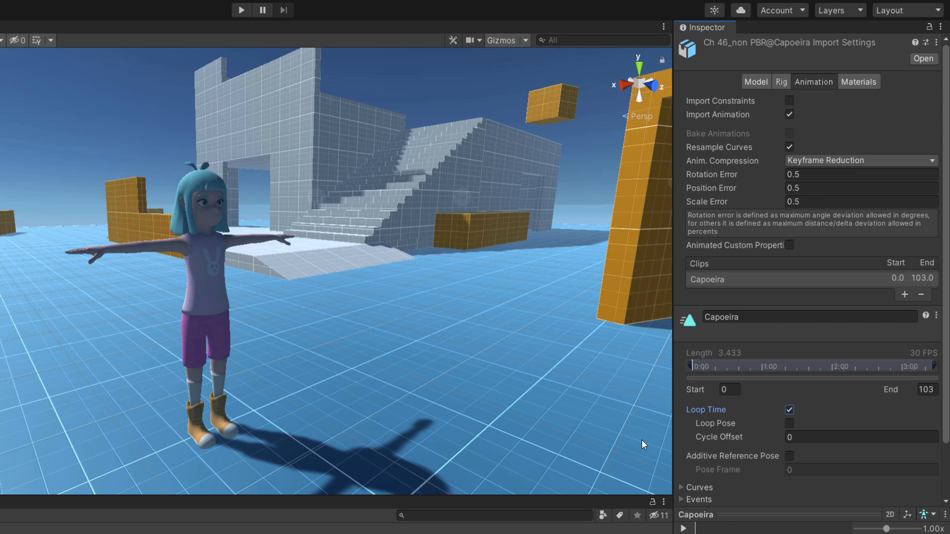
- Set the Capoeira file's rig Animation Type to Humanoid and apply the import settings
left_click(782, 82)
left_click(826, 100)
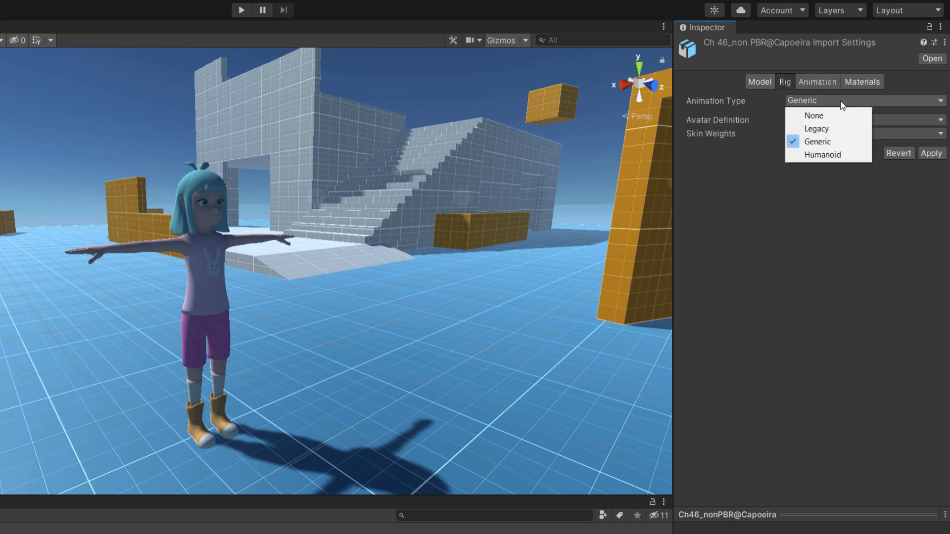
left_click(858, 155)
left_click(931, 200)
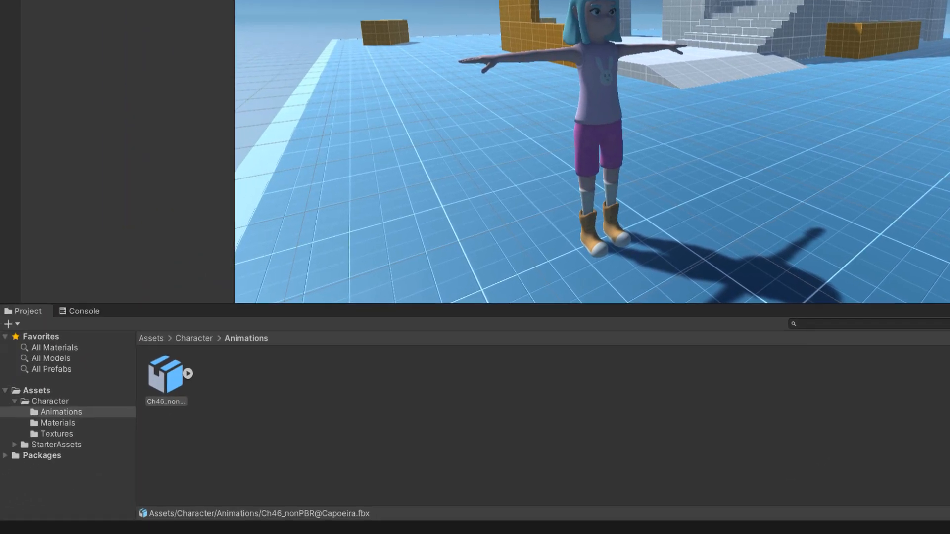
- Create an Animator Controller named Character in the Animations folder
right_click(361, 388)
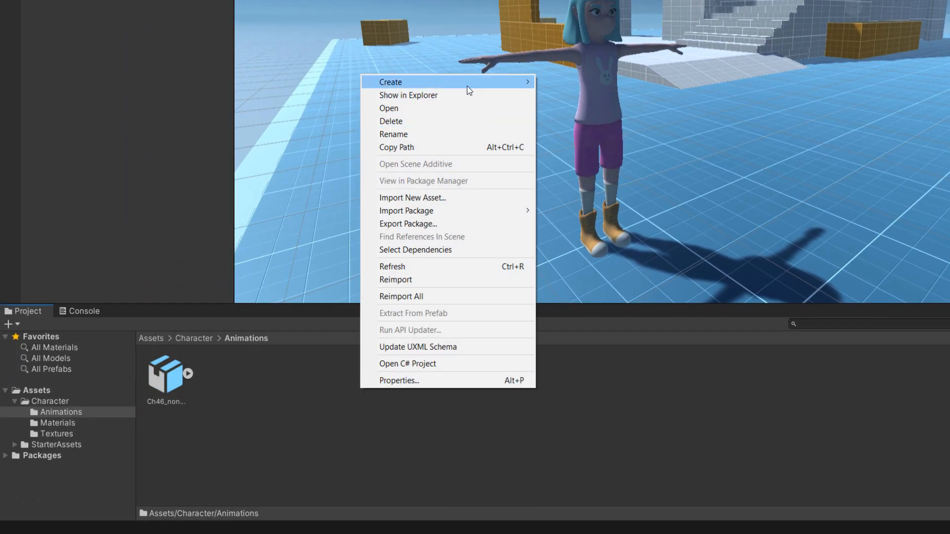
mouse_move(490, 87)
left_click(620, 352)
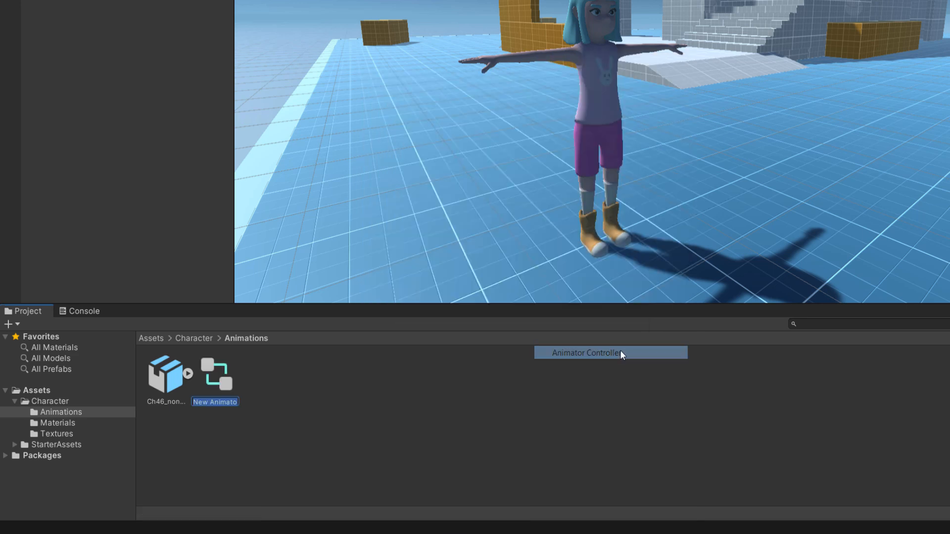
type("Character")
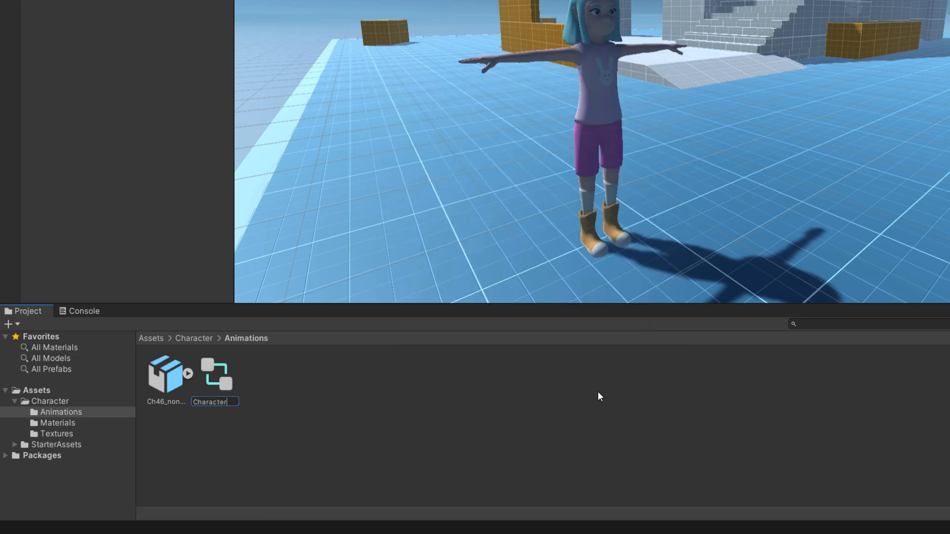
key("Return")
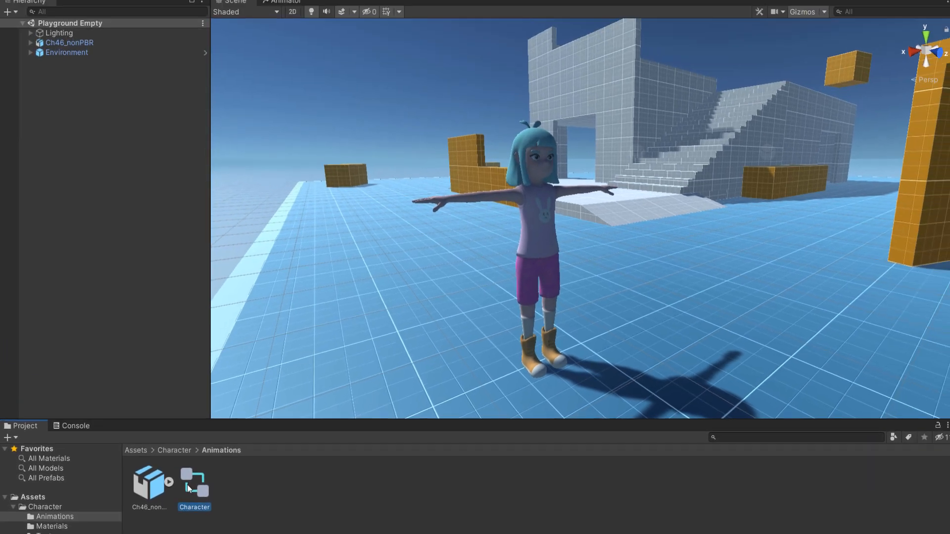
- Open the Character animator controller and add the Capoeira animation to its Base Layer as the default state
double_click(216, 375)
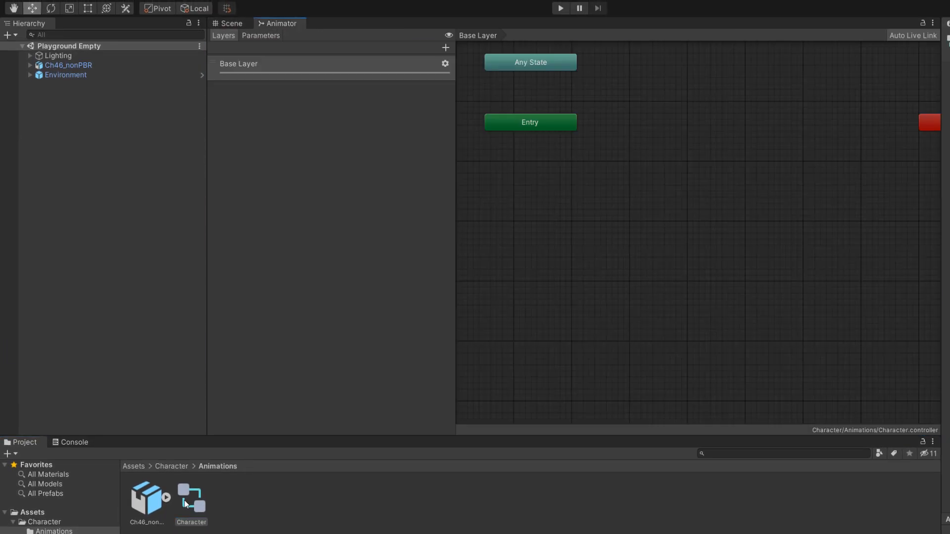
scroll(607, 325, "down", 5)
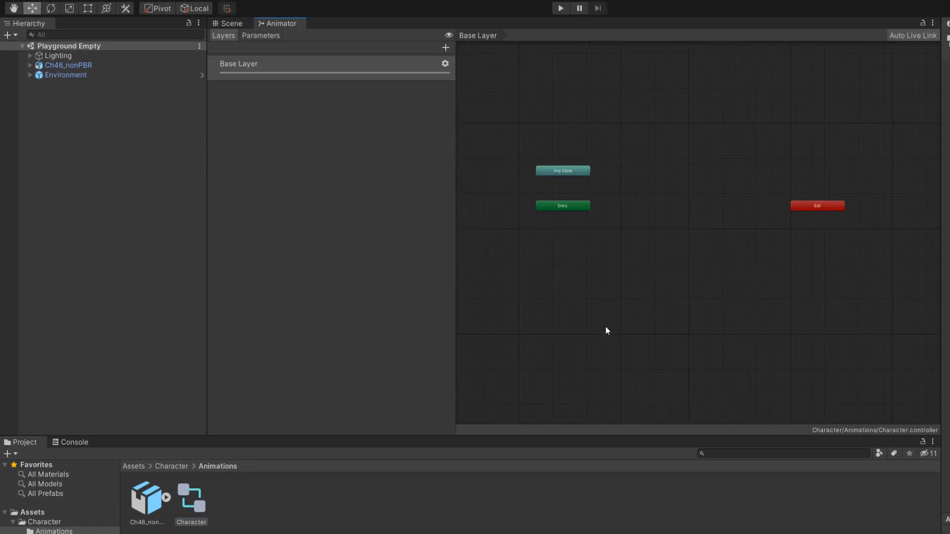
left_click_drag(158, 508, 678, 253)
scroll(678, 253, "up", 1)
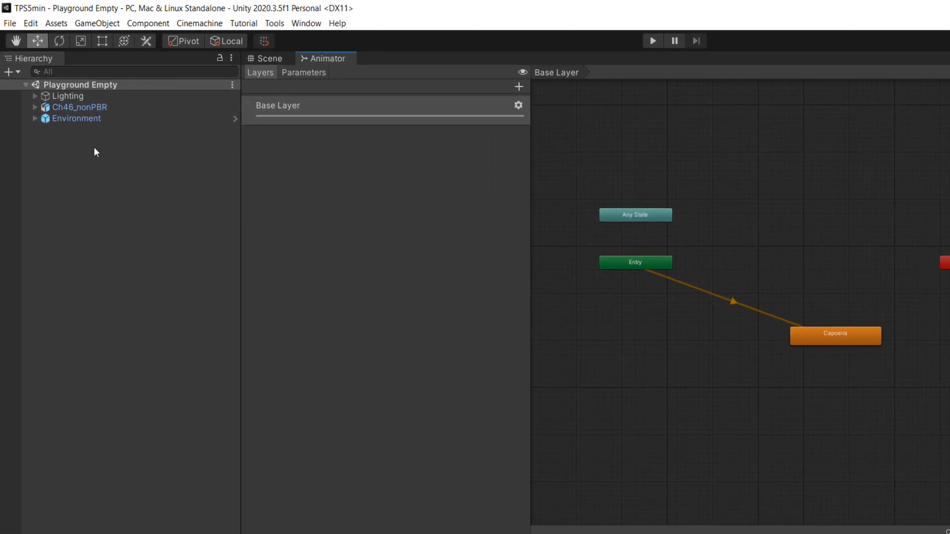
- Assign the Character animator controller to the Animator component of the Ch46_nonPBR character
left_click(72, 108)
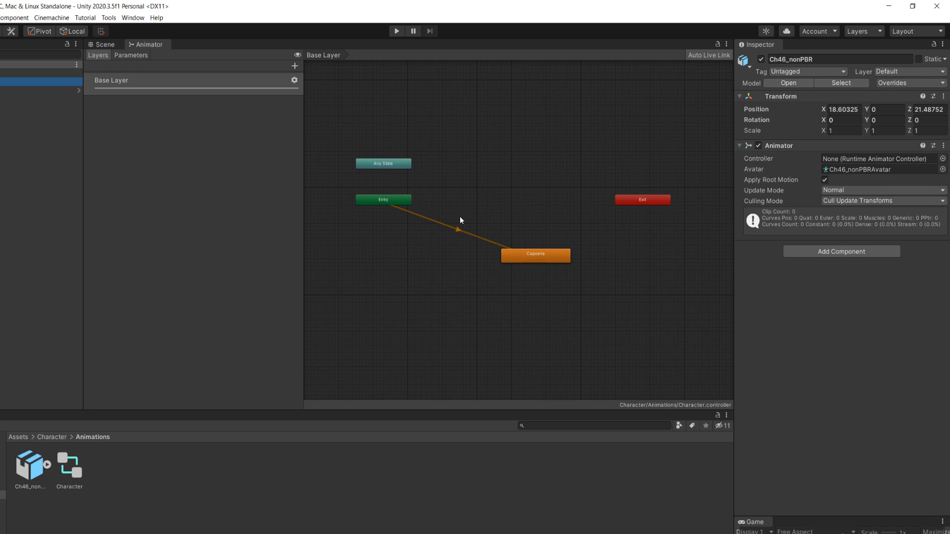
left_click_drag(77, 473, 864, 161)
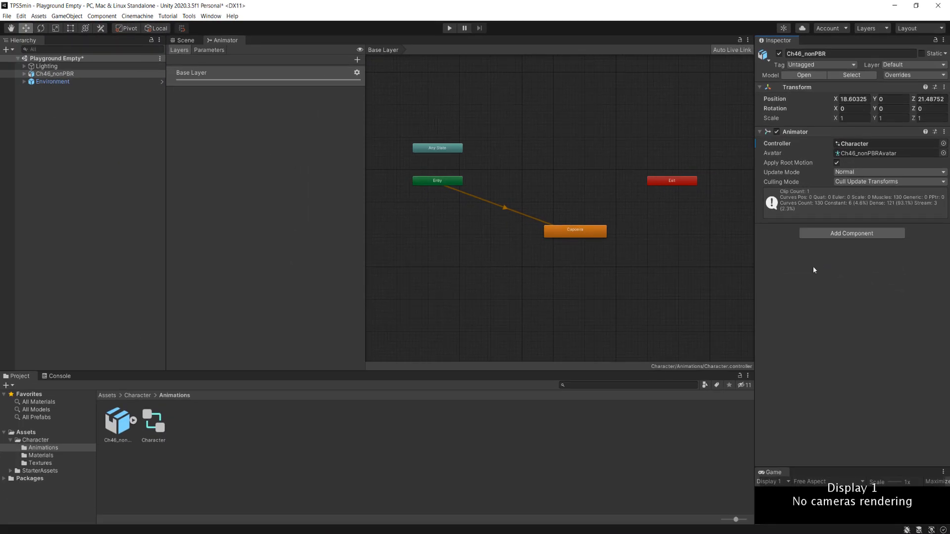
- Play the character's animation in the Scene view and turn off Apply Root Motion on its Animator
left_click(197, 41)
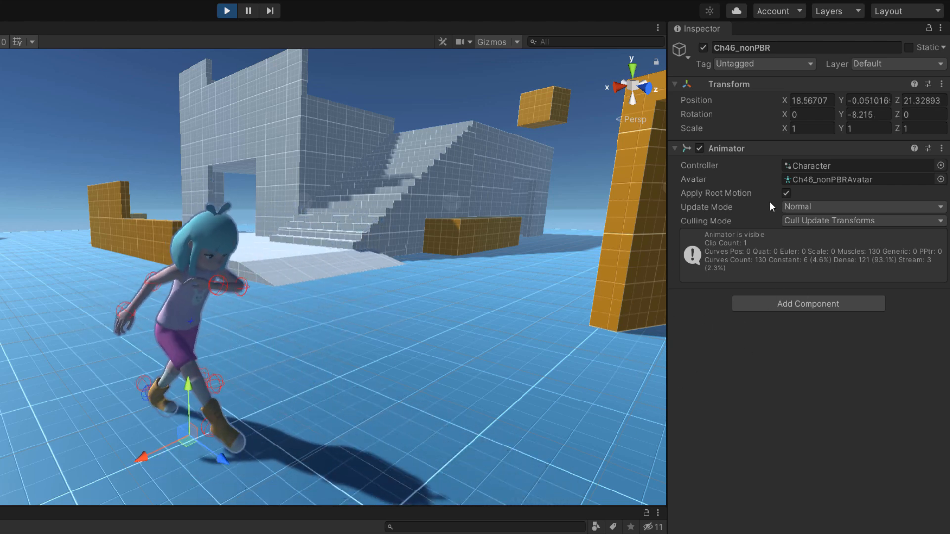
left_click(787, 194)
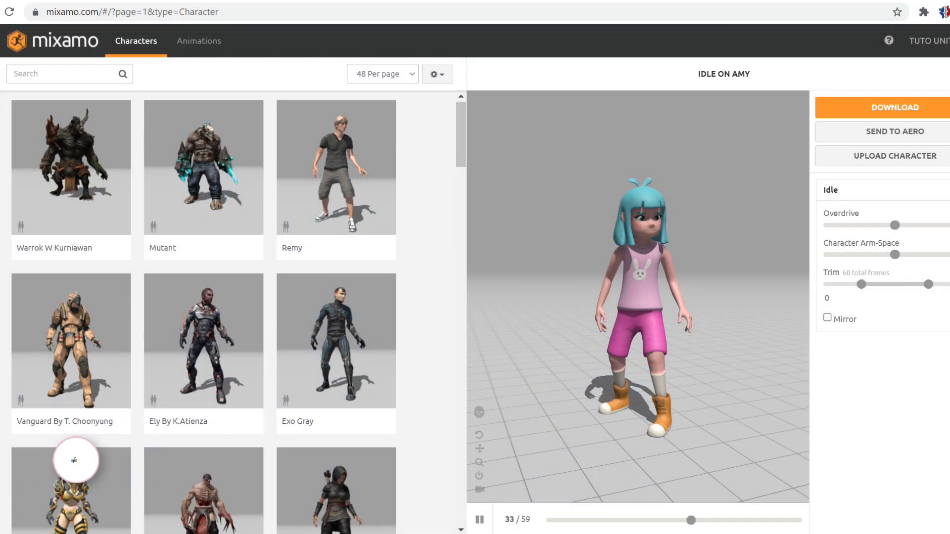
- Switch to Mixamo and browse its character library and the animations matching "idle"
scroll(232, 311, "down", 8)
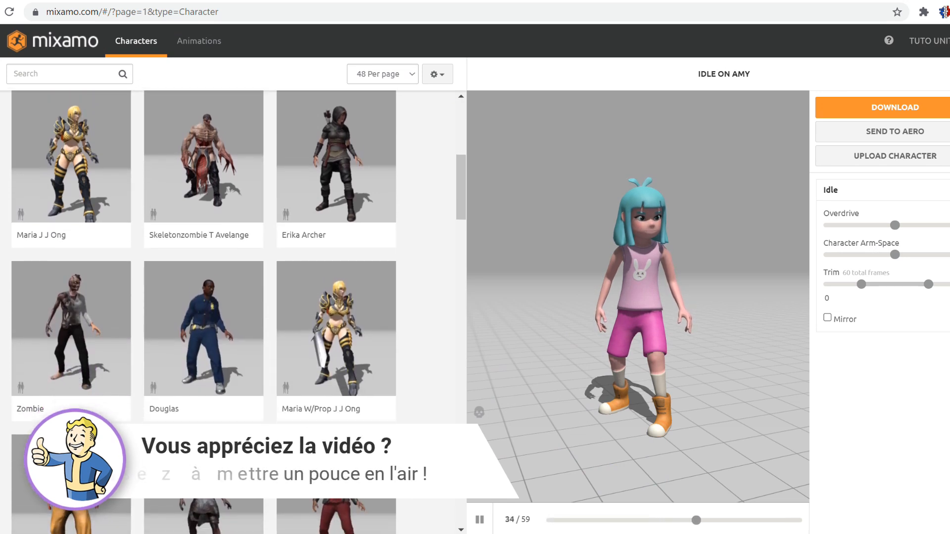
scroll(232, 311, "down", 2)
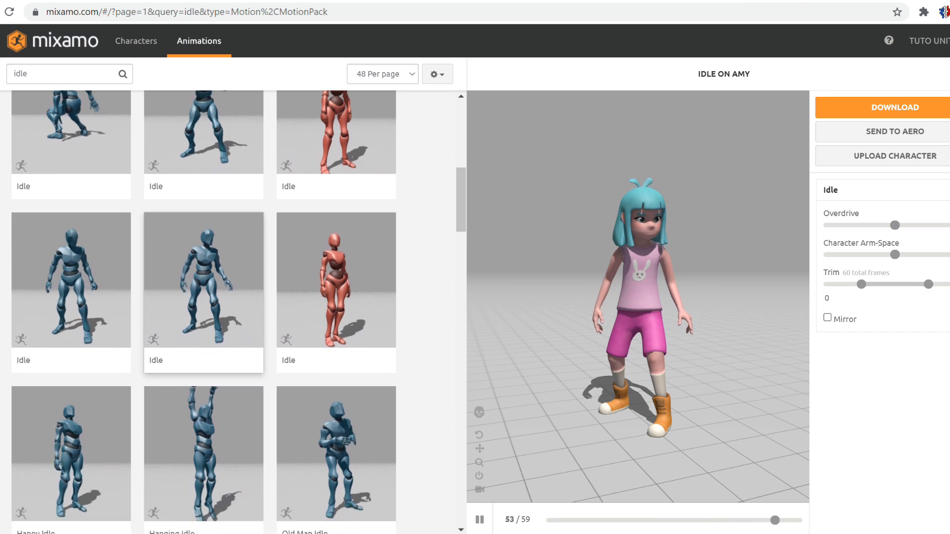
scroll(204, 297, "down", 2)
scroll(204, 297, "down", 3)
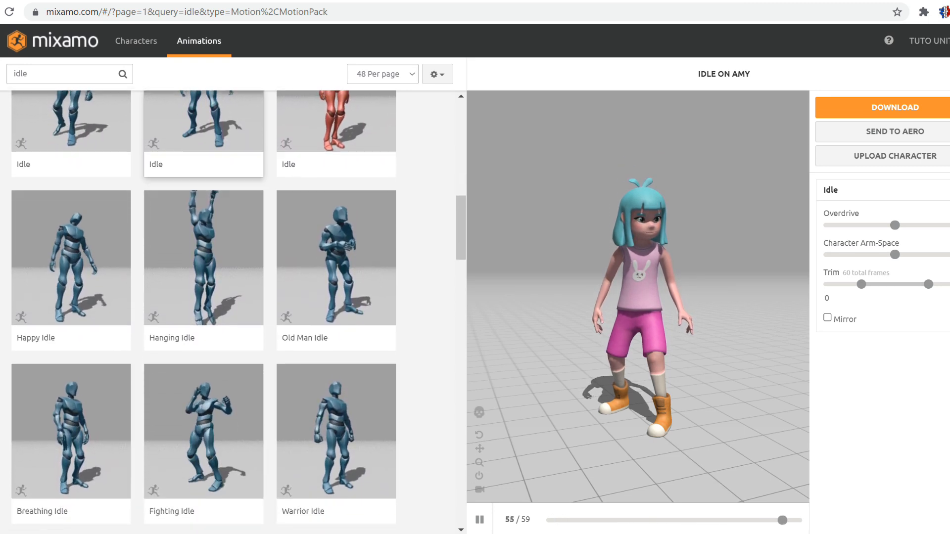
scroll(204, 297, "down", 4)
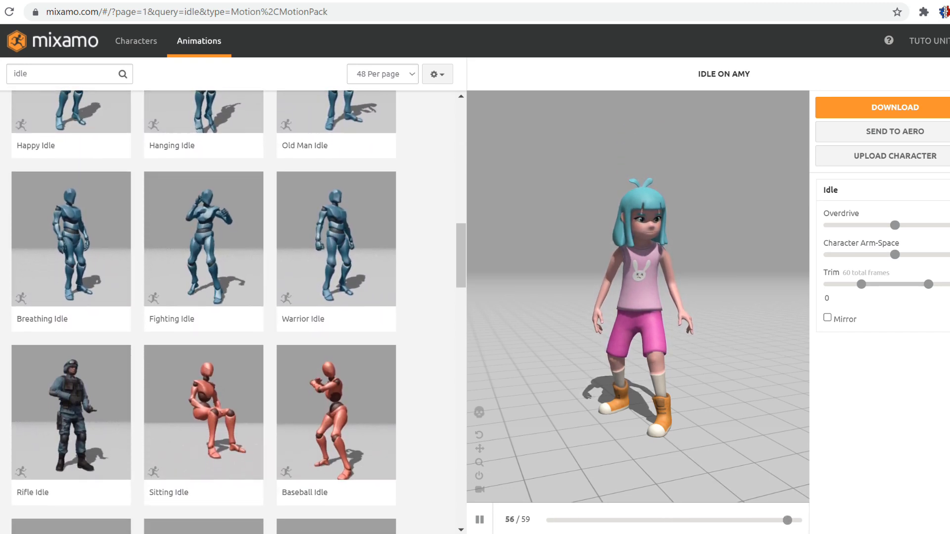